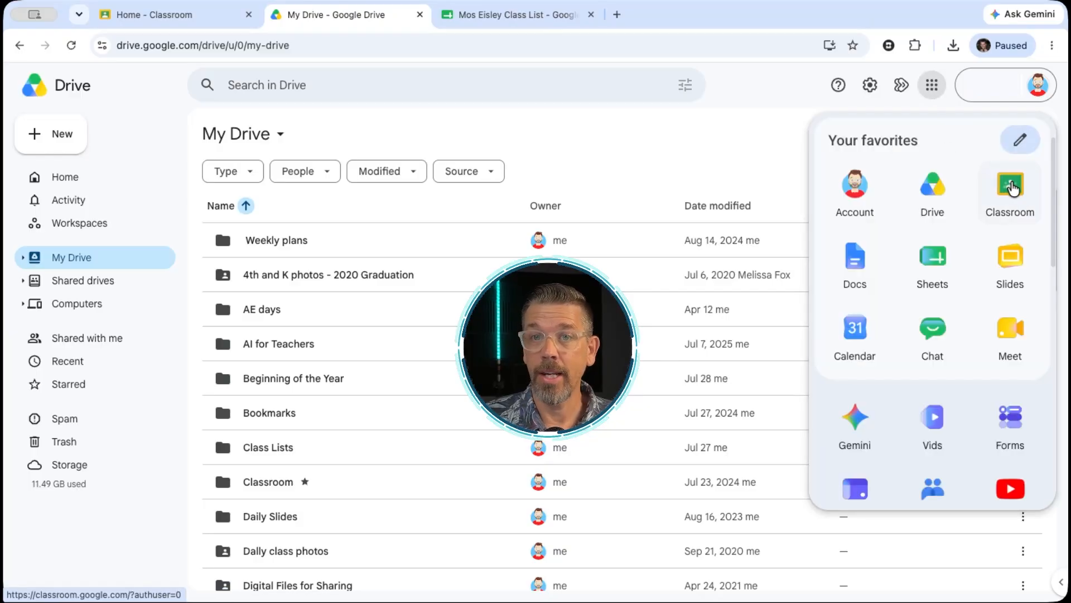
# Switch to Google Classroom and start creating a class named with the teacher's title and surname followed by "4th Grade"
pyautogui.click(143, 12)
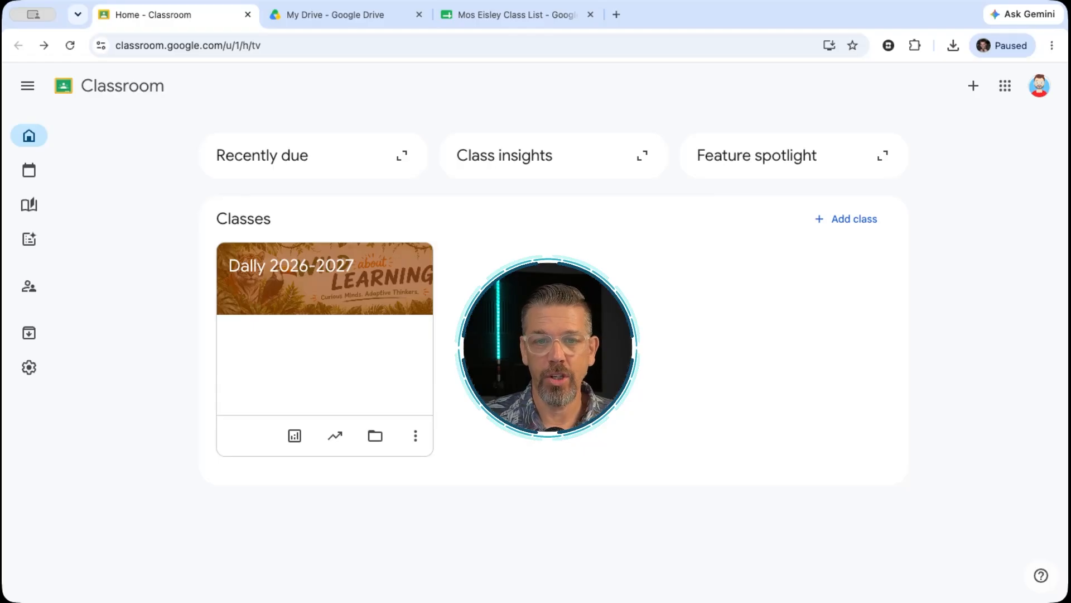
pyautogui.click(859, 216)
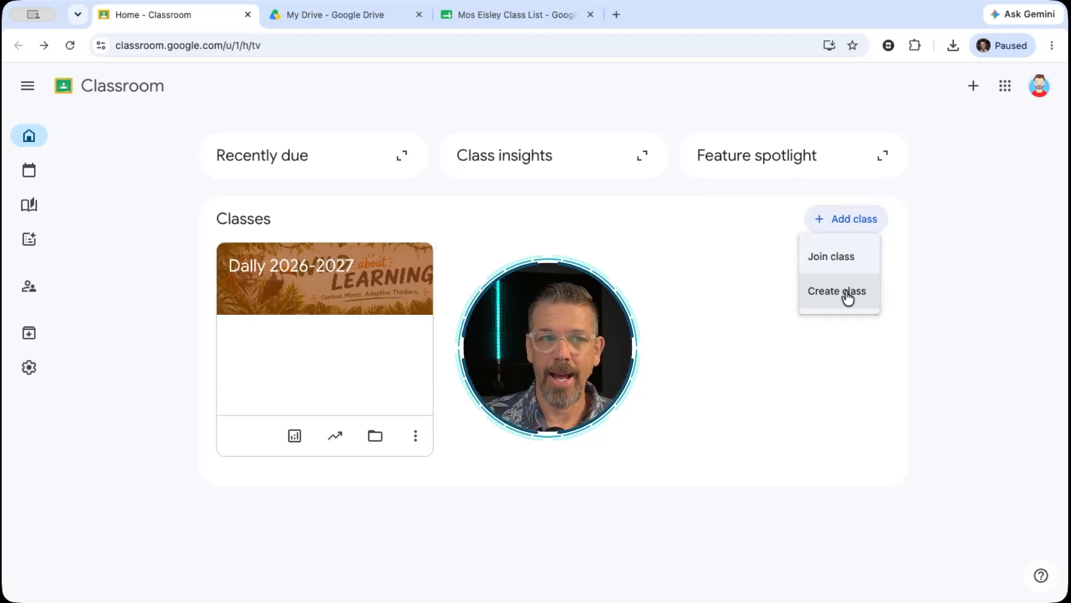
pyautogui.click(847, 295)
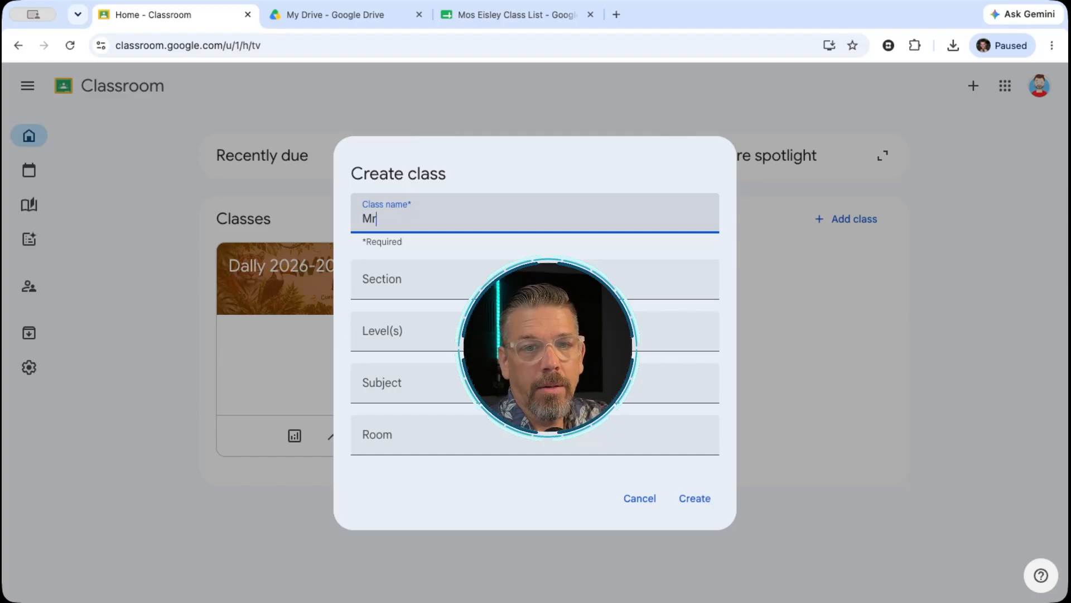
pyautogui.press('Tab')
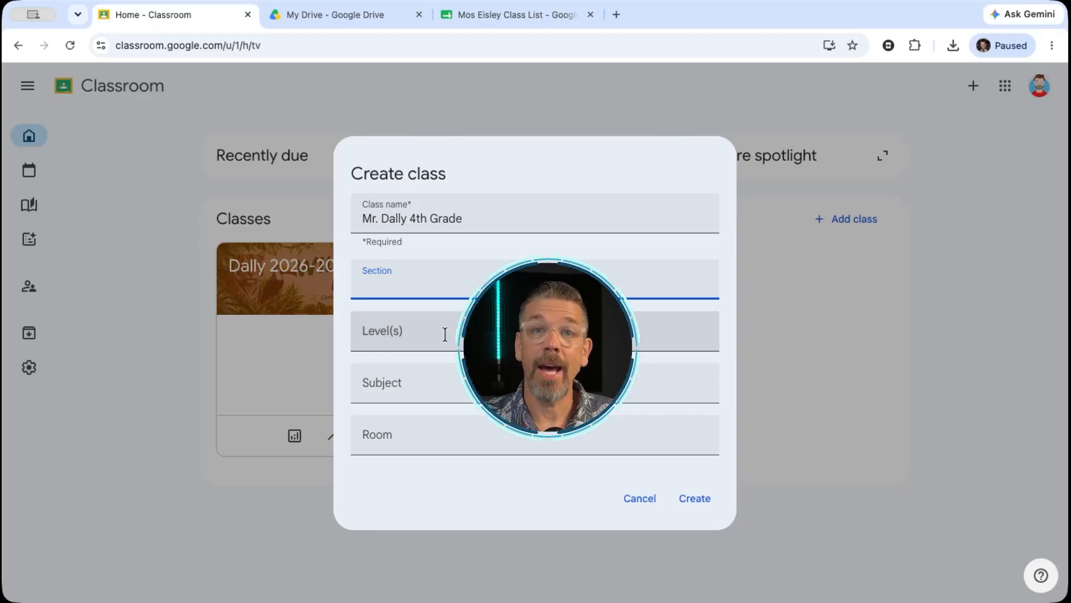
# Set the new class's level to 4th Grade, leave section, subject and room blank, create the class and highlight its class code
pyautogui.click(445, 334)
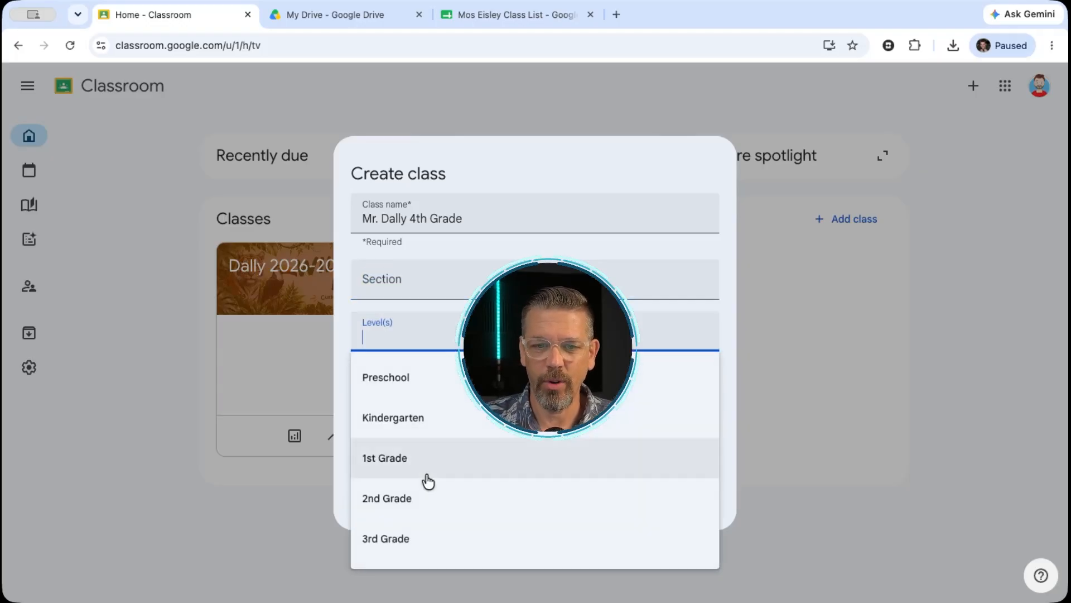
pyautogui.scroll(-6, 437, 486)
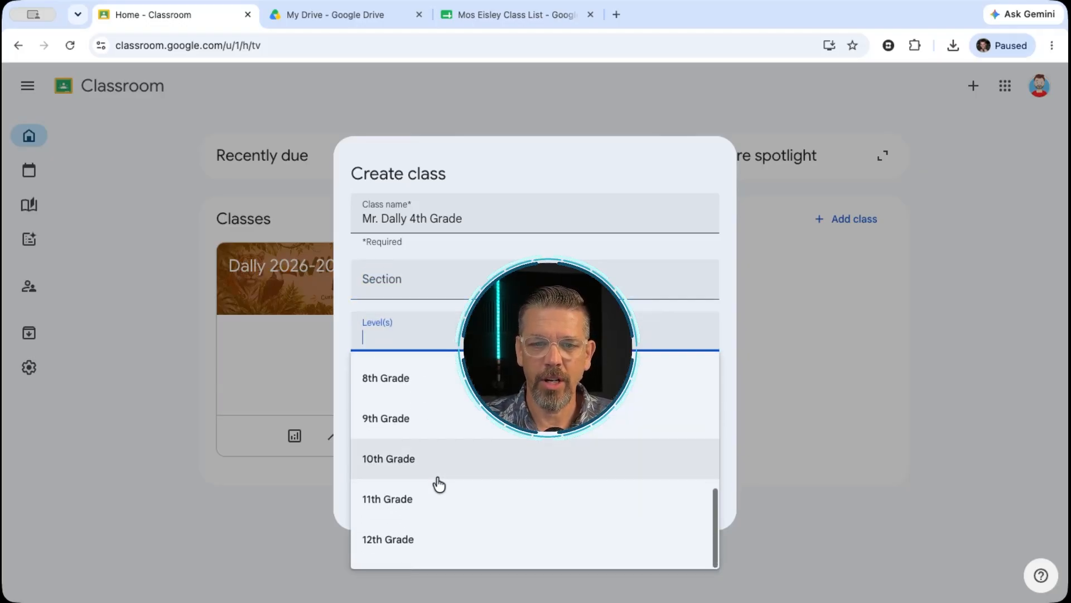
pyautogui.scroll(6, 439, 485)
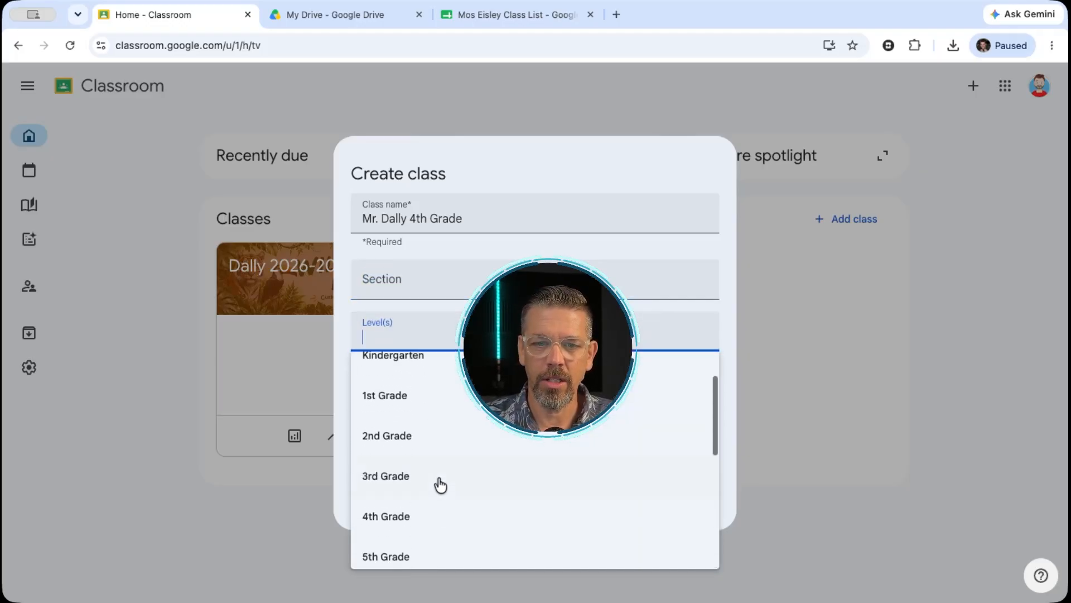
pyautogui.click(398, 514)
pyautogui.click(410, 384)
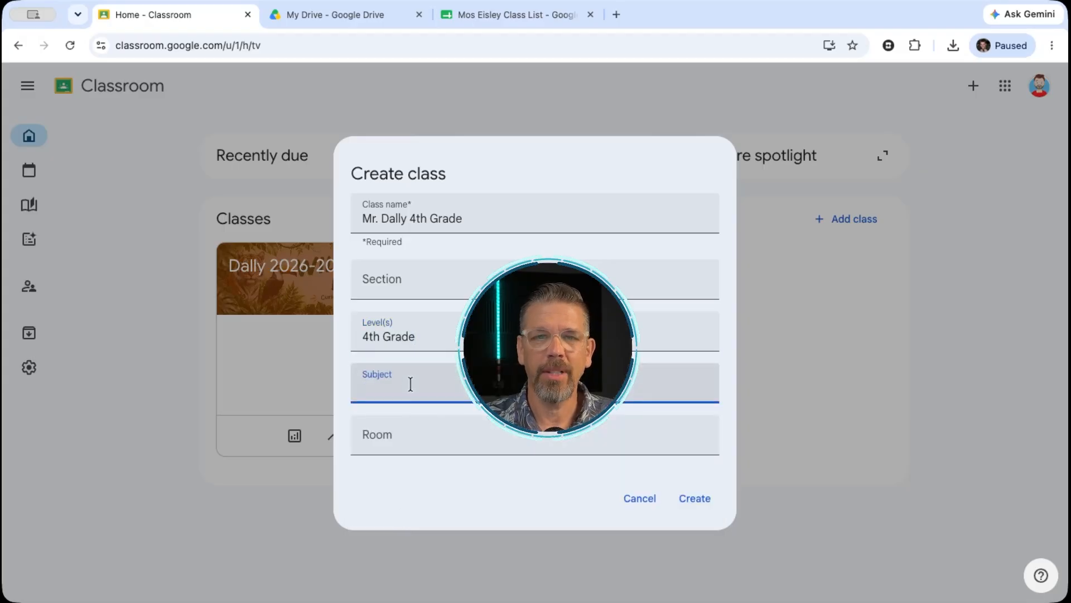
pyautogui.click(396, 435)
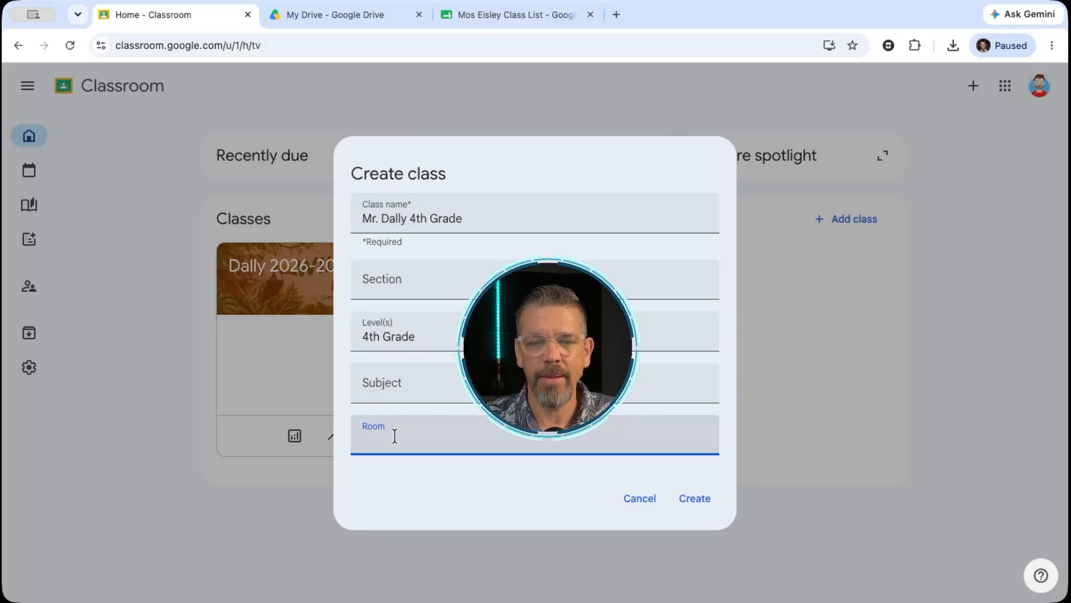
pyautogui.click(695, 502)
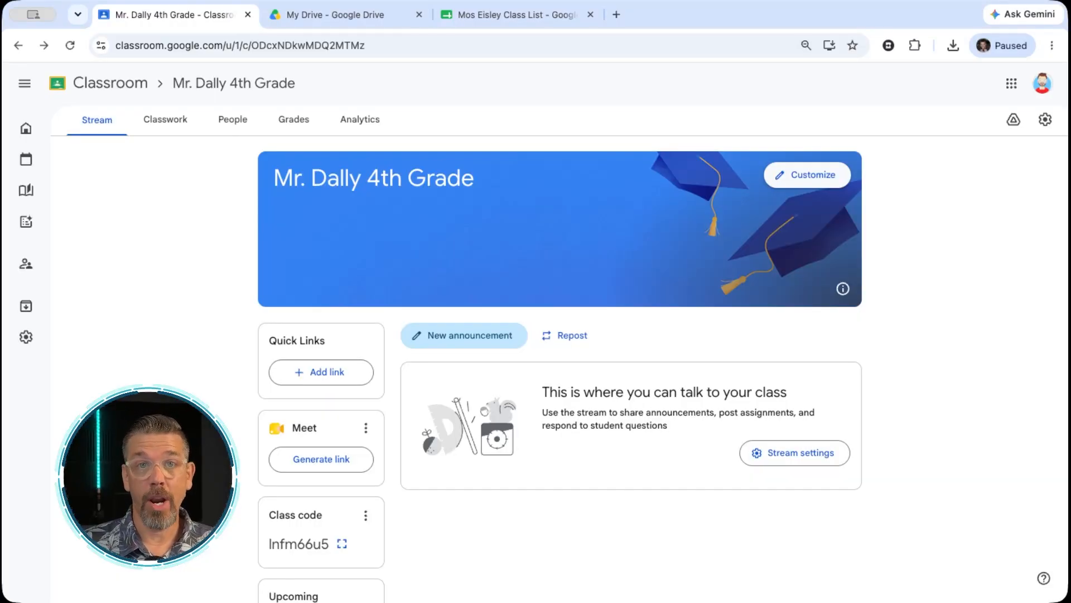
pyautogui.moveTo(269, 544); pyautogui.dragTo(369, 564)
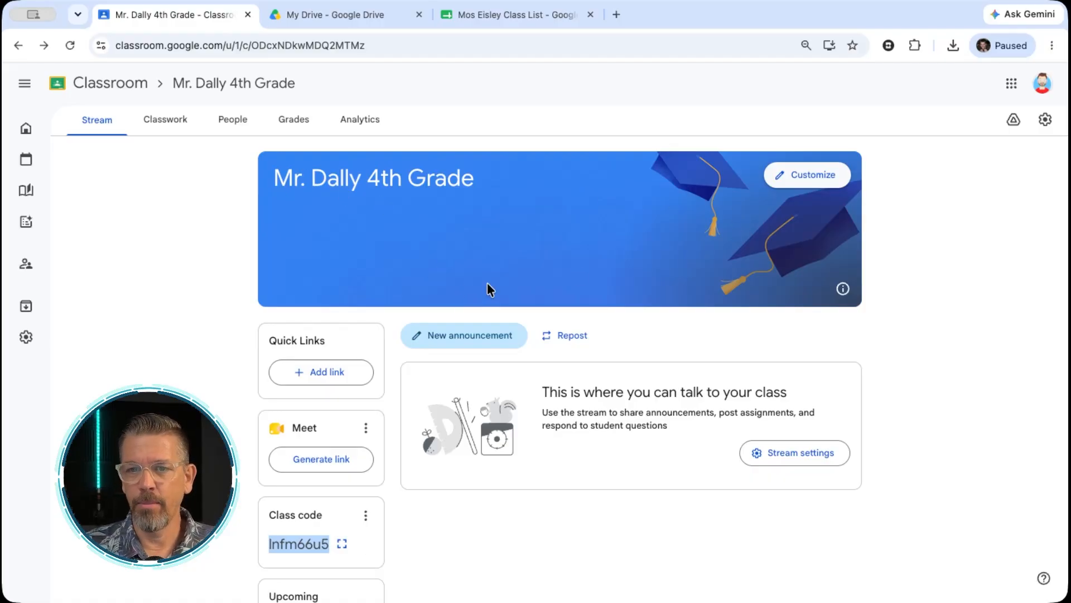
# Open the class appearance customization, try the green and pink theme colors, and browse the preset header images without choosing one
pyautogui.click(820, 175)
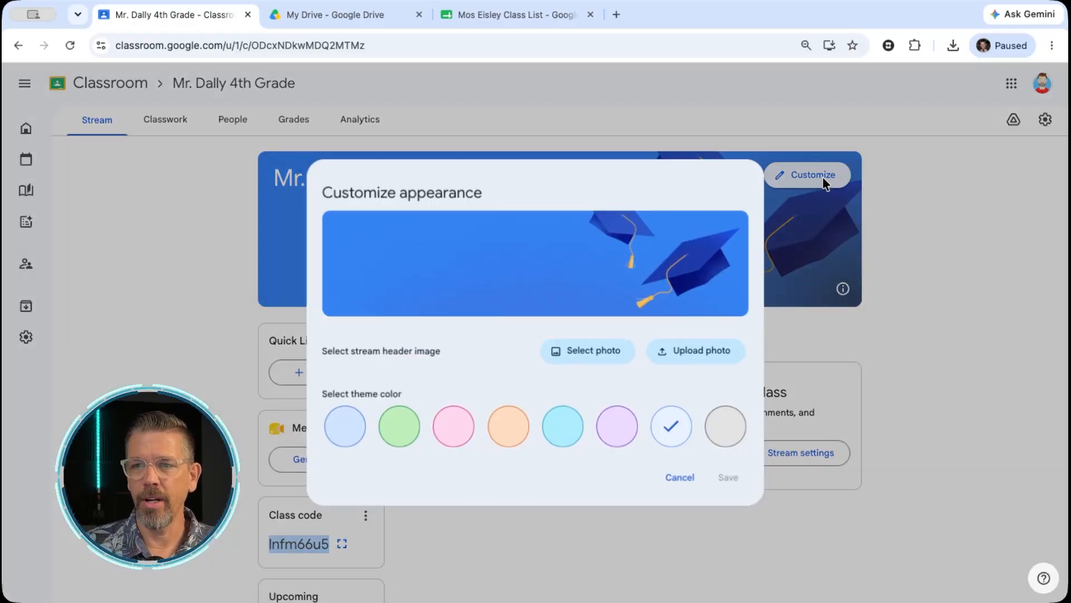
pyautogui.click(409, 434)
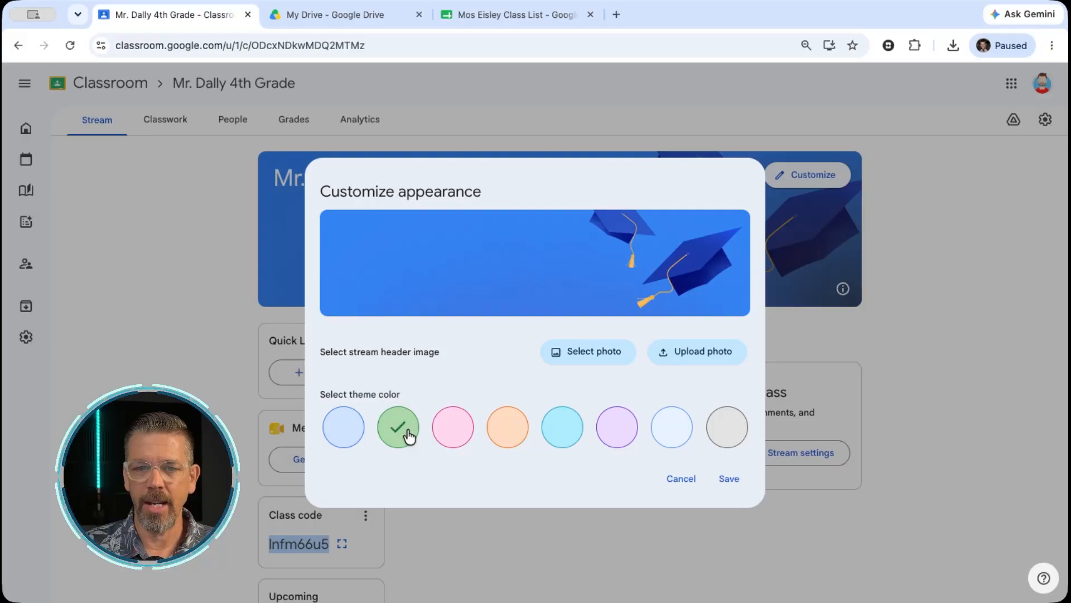
pyautogui.click(456, 437)
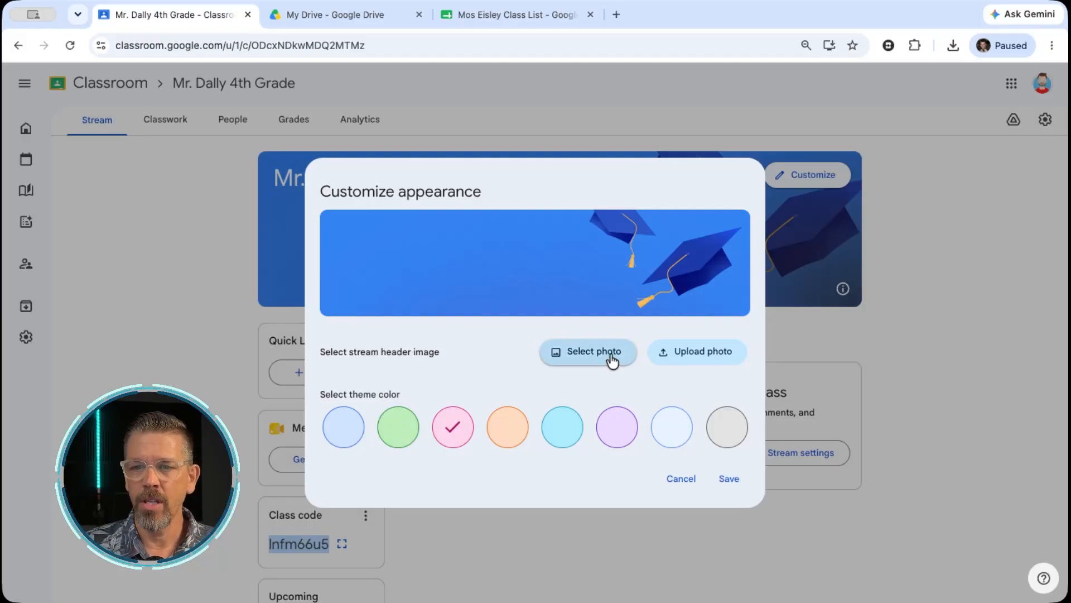
pyautogui.click(612, 357)
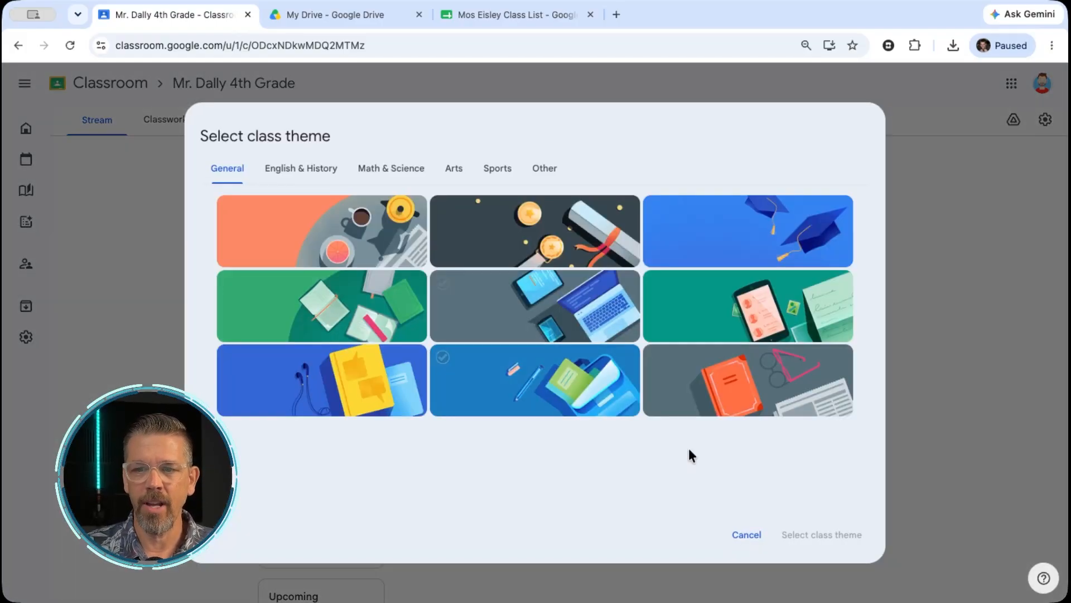
pyautogui.click(755, 538)
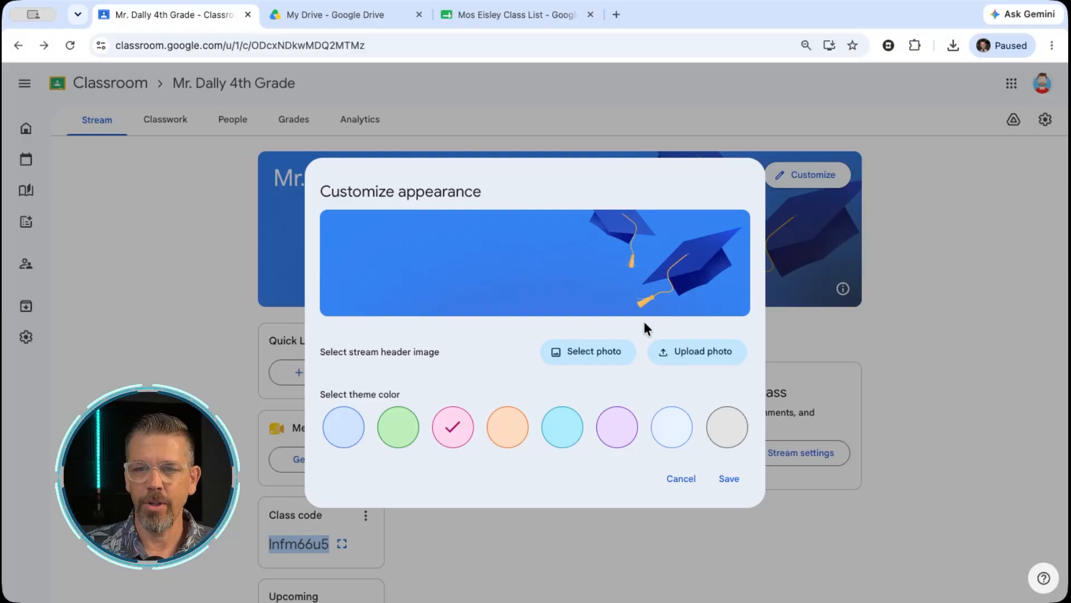
# Upload the red lightsaber "CLASS 2026-2027" banner photo as the stream header image and save the class appearance
pyautogui.click(696, 353)
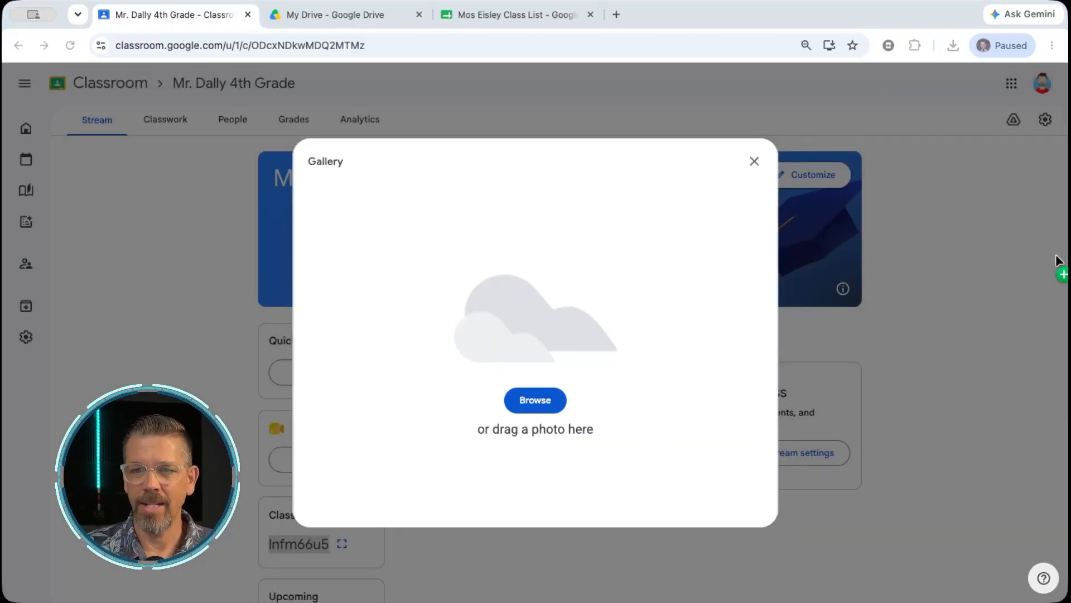
pyautogui.moveTo(522, 305); pyautogui.dragTo(510, 309)
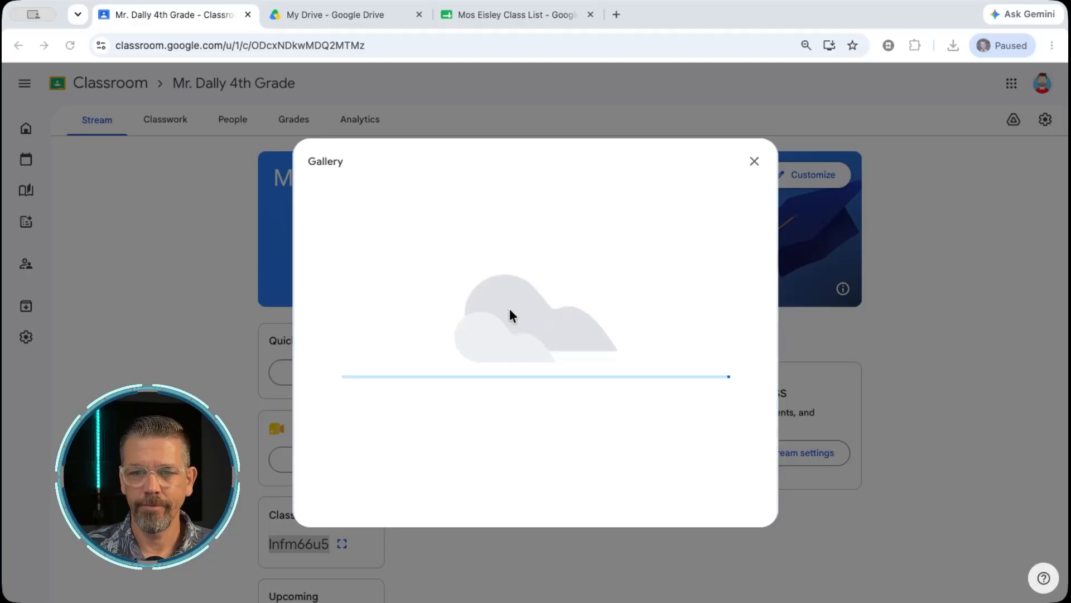
pyautogui.click(734, 503)
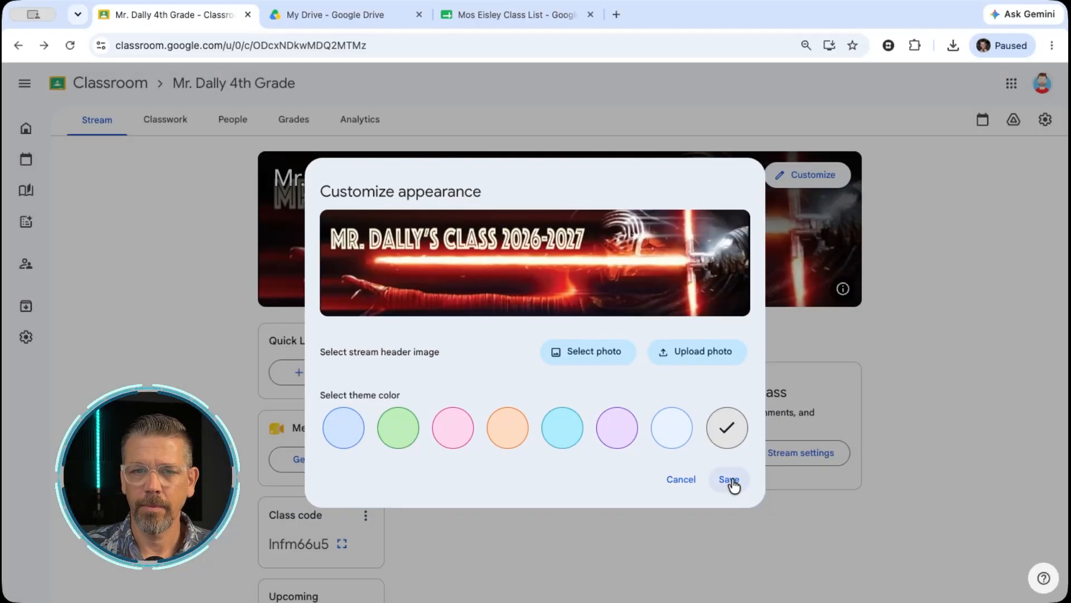
pyautogui.click(729, 480)
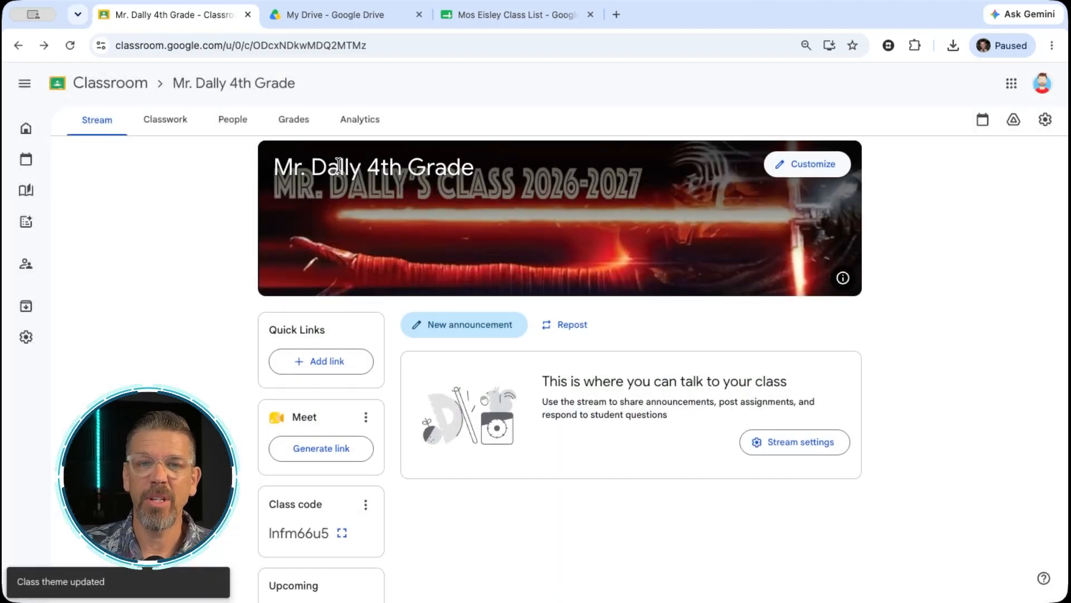
# Highlight the class title in the stream banner, open the class settings and clear the class name
pyautogui.moveTo(275, 169); pyautogui.dragTo(469, 174)
pyautogui.click(279, 210)
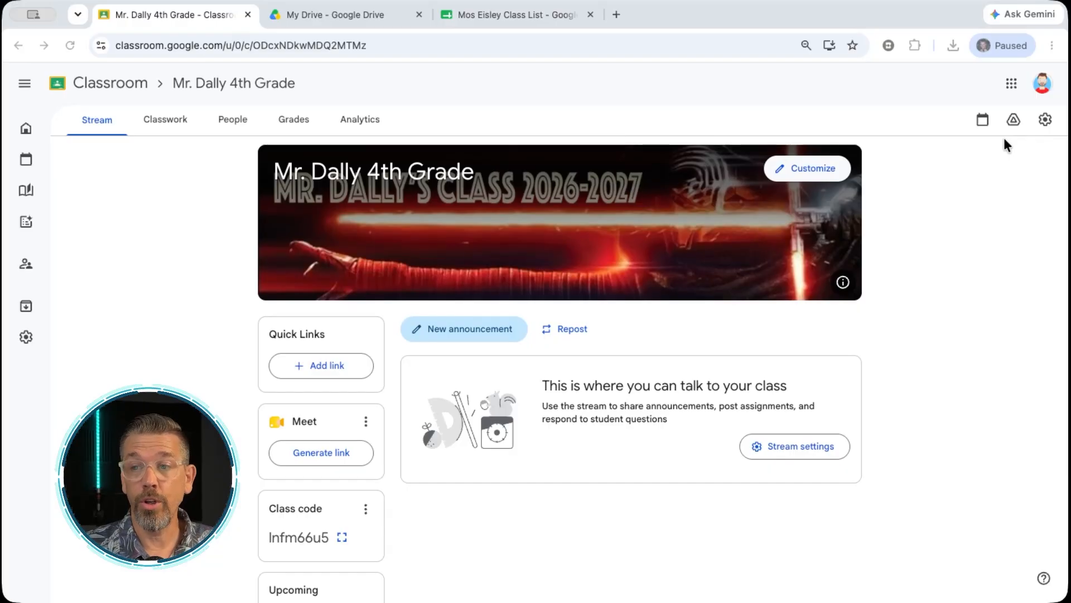
pyautogui.click(1046, 119)
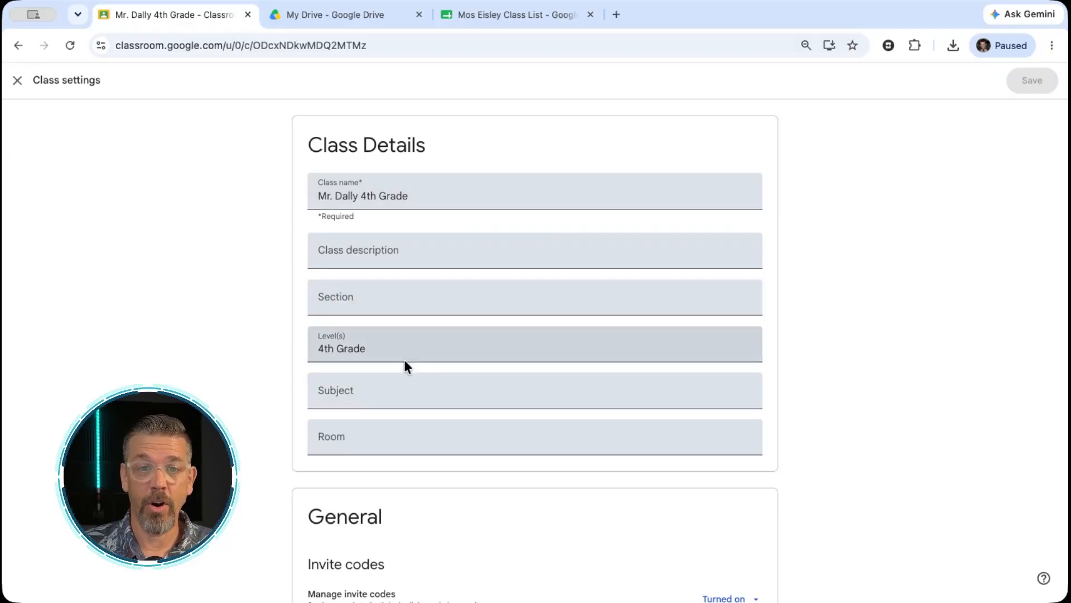
pyautogui.click(411, 196)
pyautogui.moveTo(412, 196); pyautogui.dragTo(280, 196)
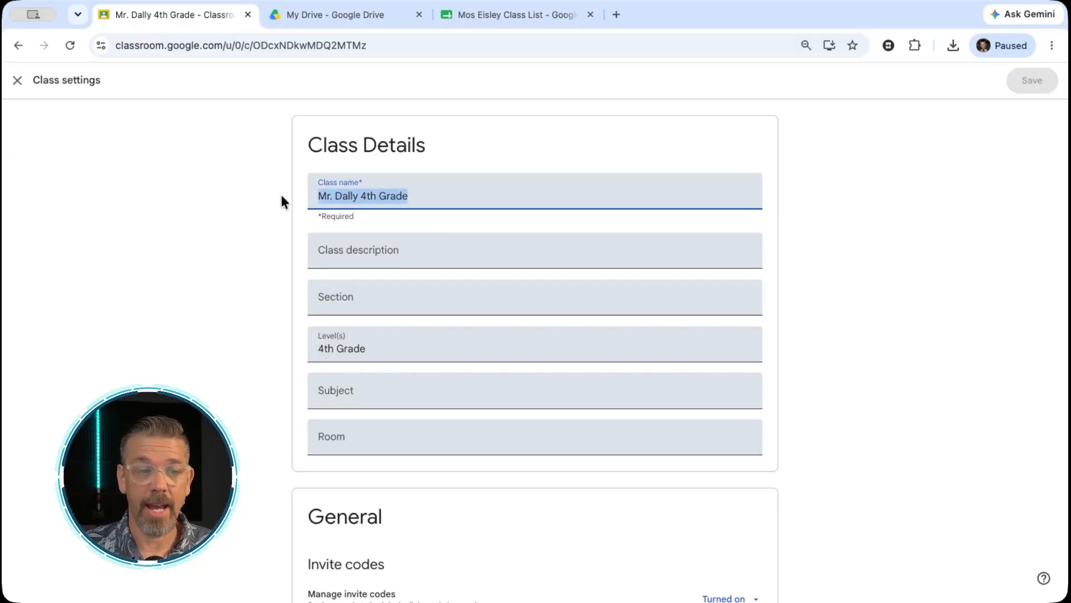
pyautogui.press('BackSpace')
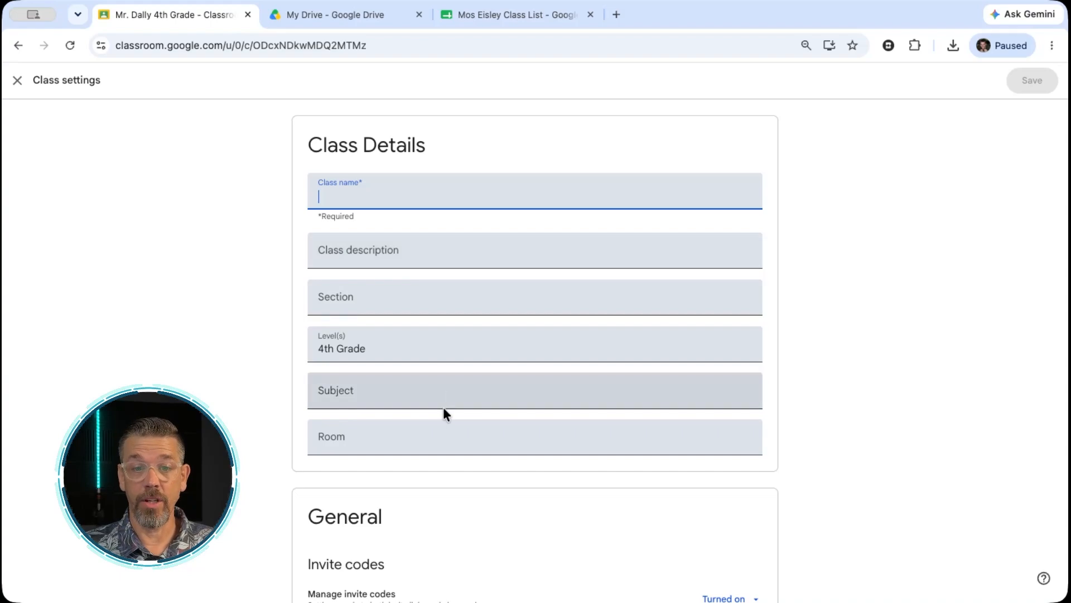
# Review the class settings, including the invite class code, stream and classwork, grading and learning goals sections, and close them
pyautogui.scroll(-6, 443, 407)
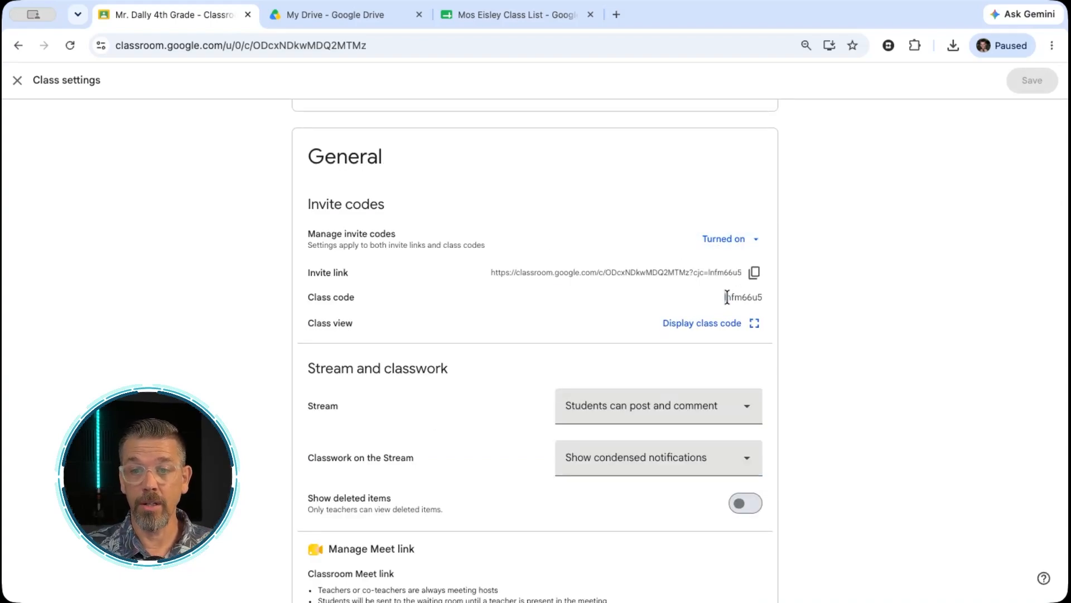
pyautogui.moveTo(724, 298); pyautogui.dragTo(759, 295)
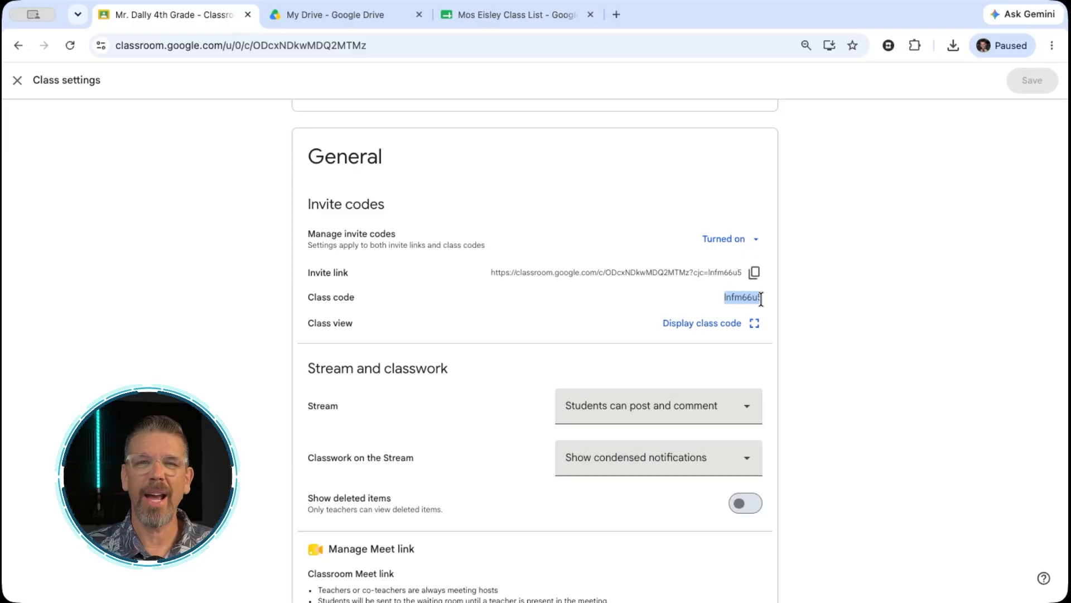
pyautogui.scroll(-10, 607, 289)
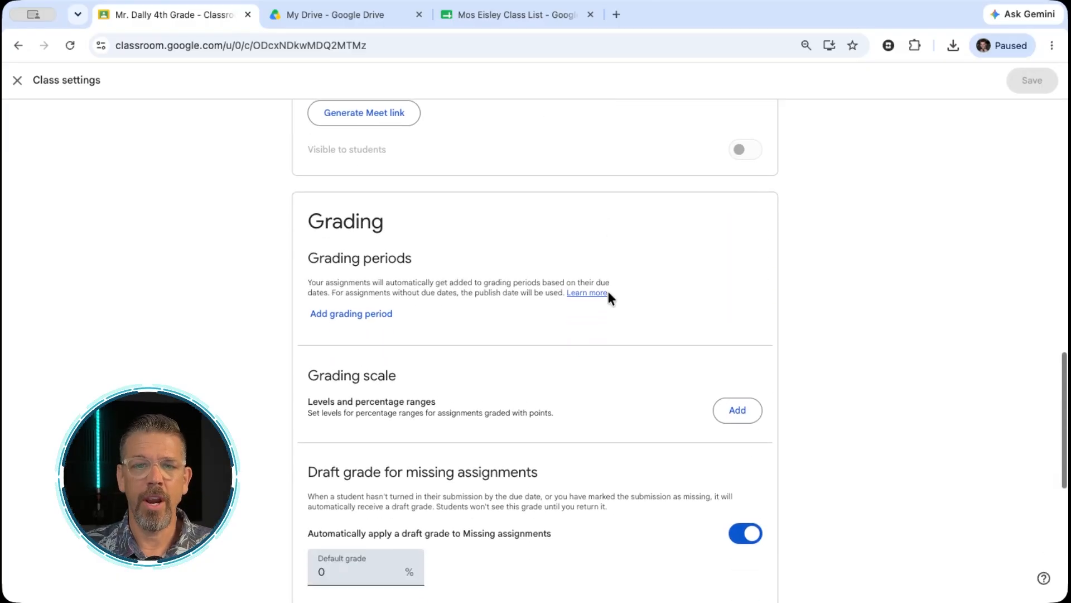
pyautogui.scroll(-5, 610, 296)
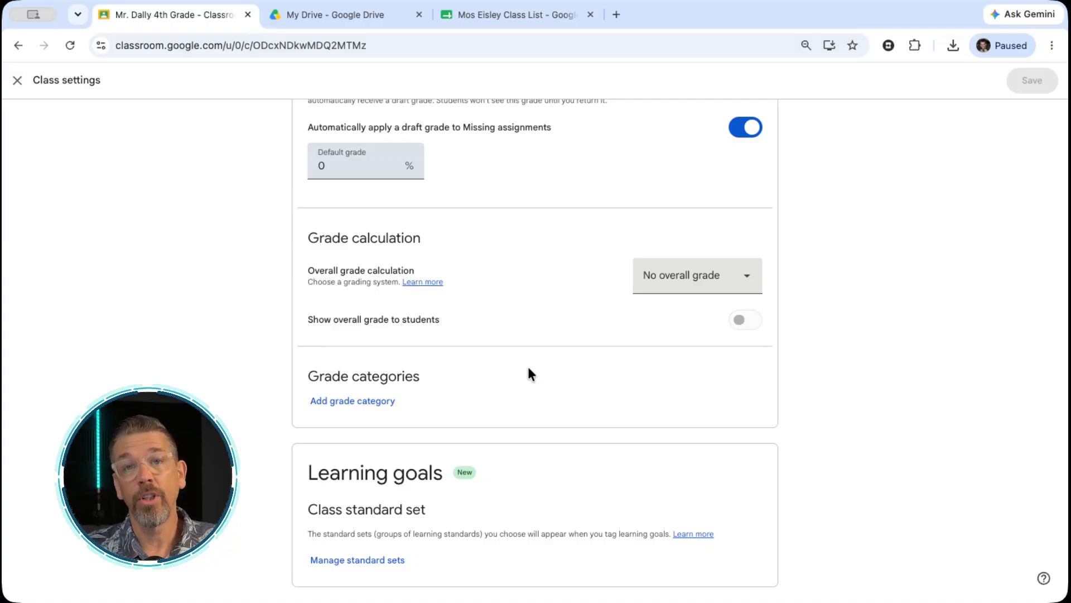
pyautogui.scroll(7, 528, 374)
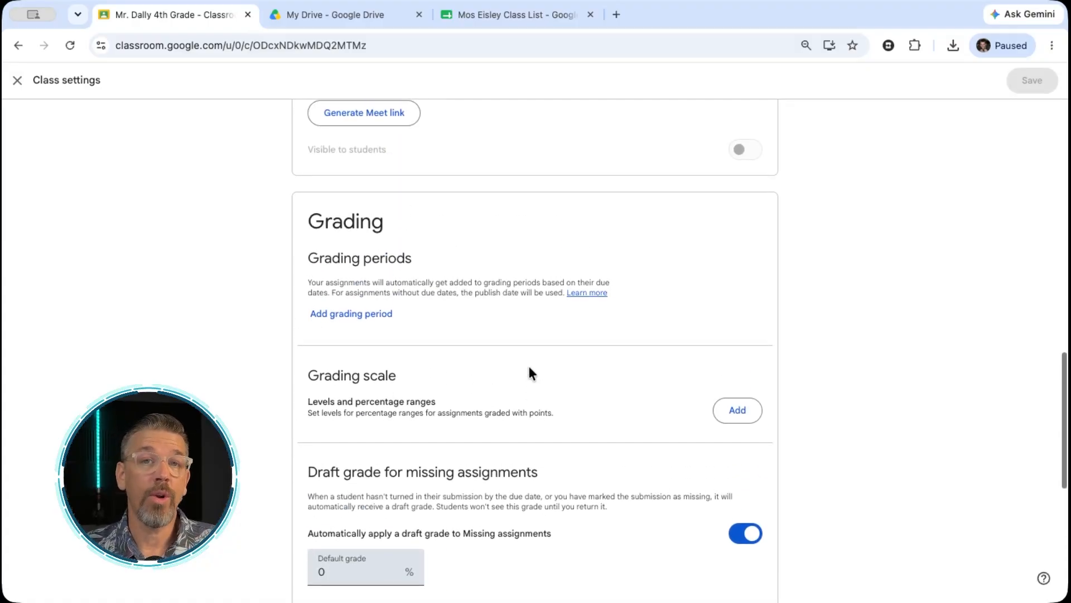
pyautogui.scroll(8, 530, 373)
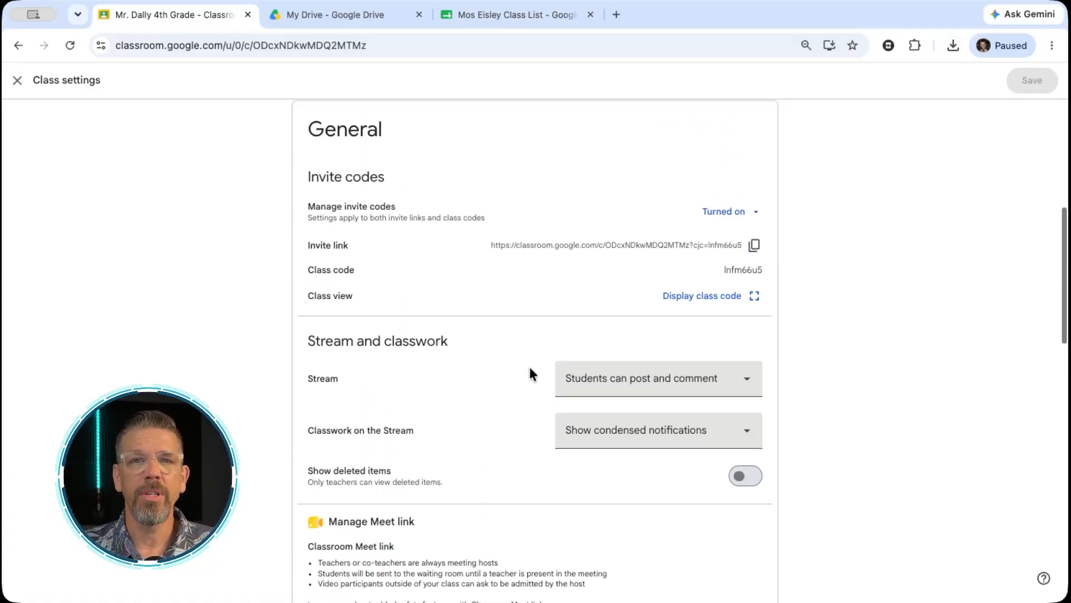
pyautogui.scroll(2, 530, 366)
pyautogui.click(17, 80)
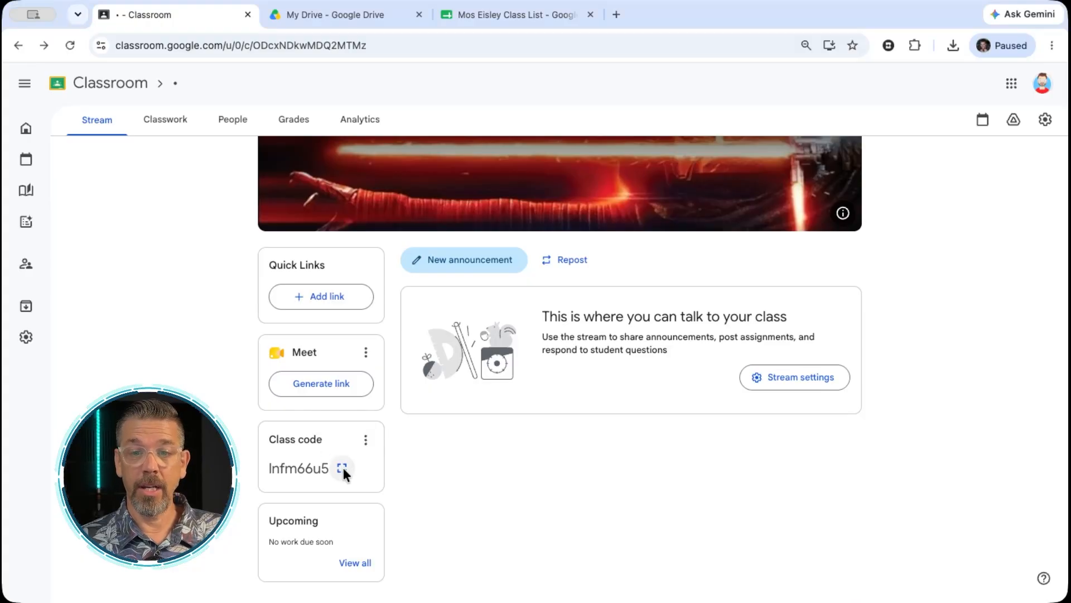
# Display the class code enlarged from the stream page and close the enlarged view
pyautogui.click(342, 468)
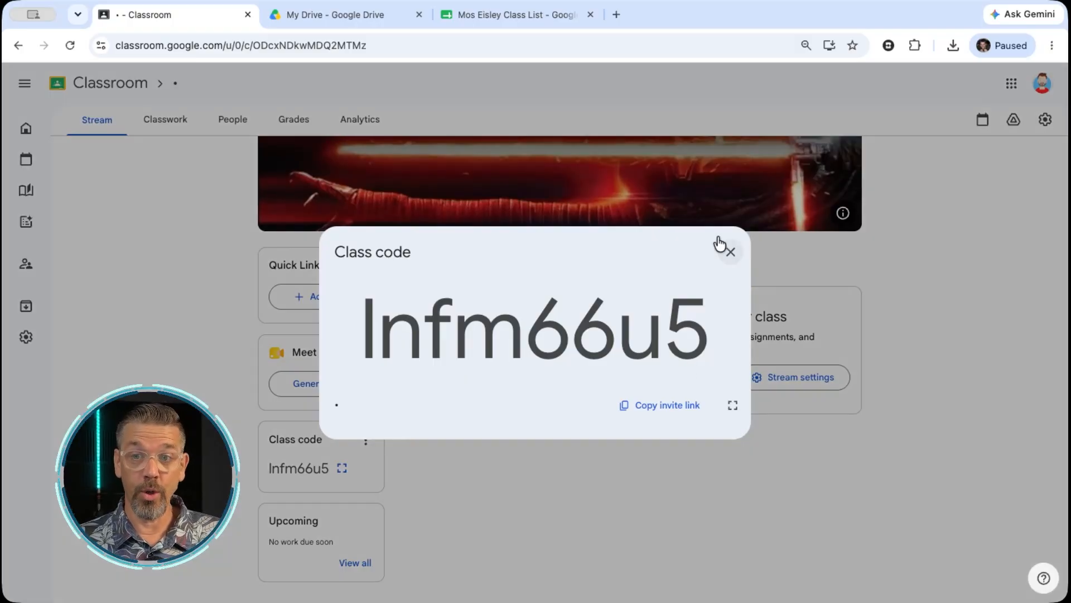
pyautogui.click(730, 255)
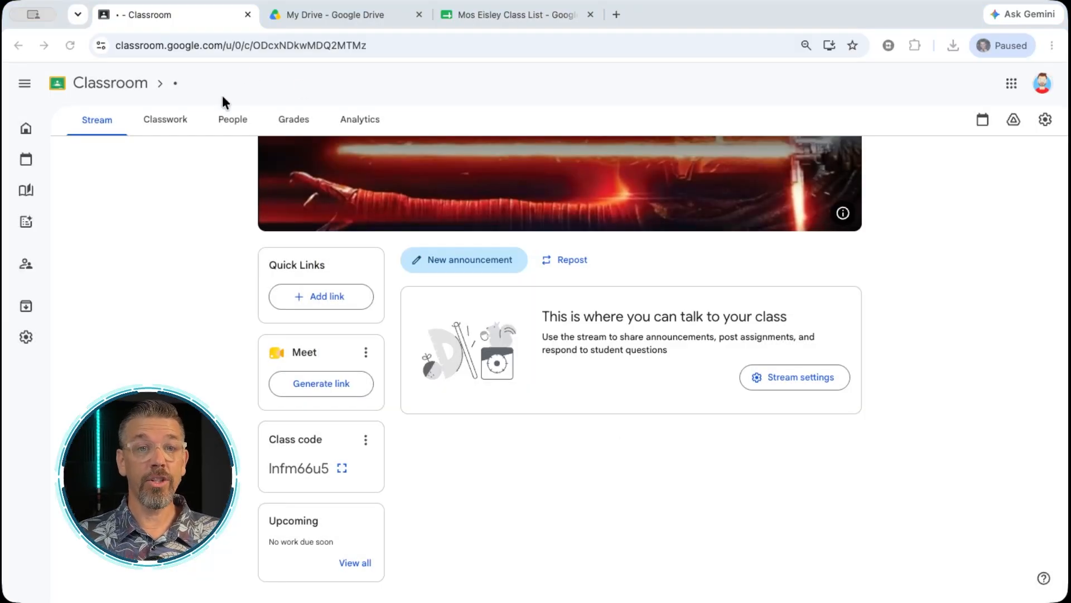
# Invite a student to the class by pasting the student's e-mail address and sending the invitation
pyautogui.click(226, 119)
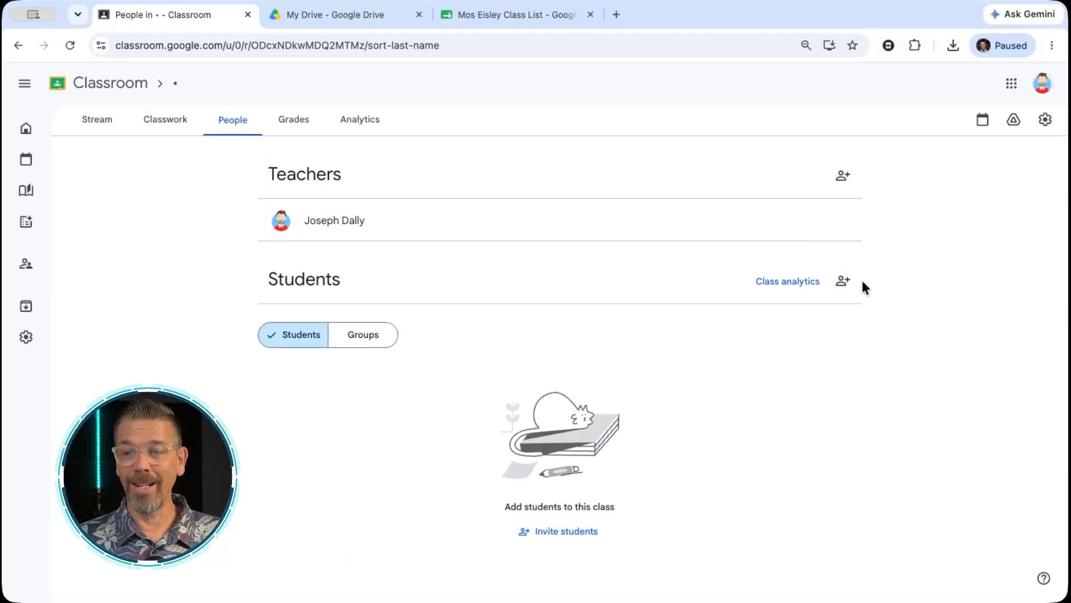
pyautogui.click(843, 281)
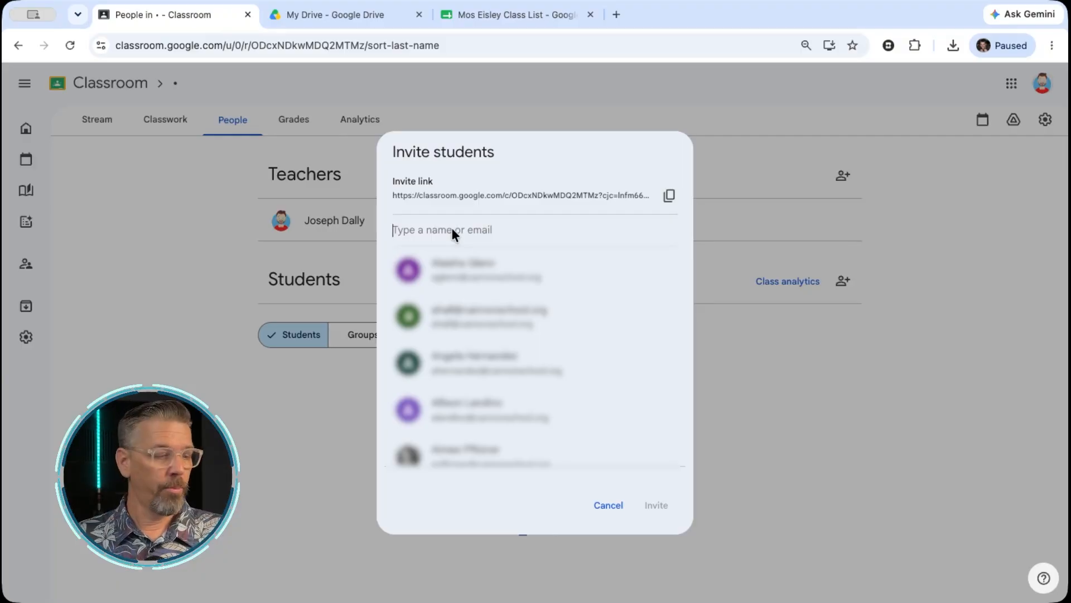
pyautogui.hotkey('ctrl', 'v')
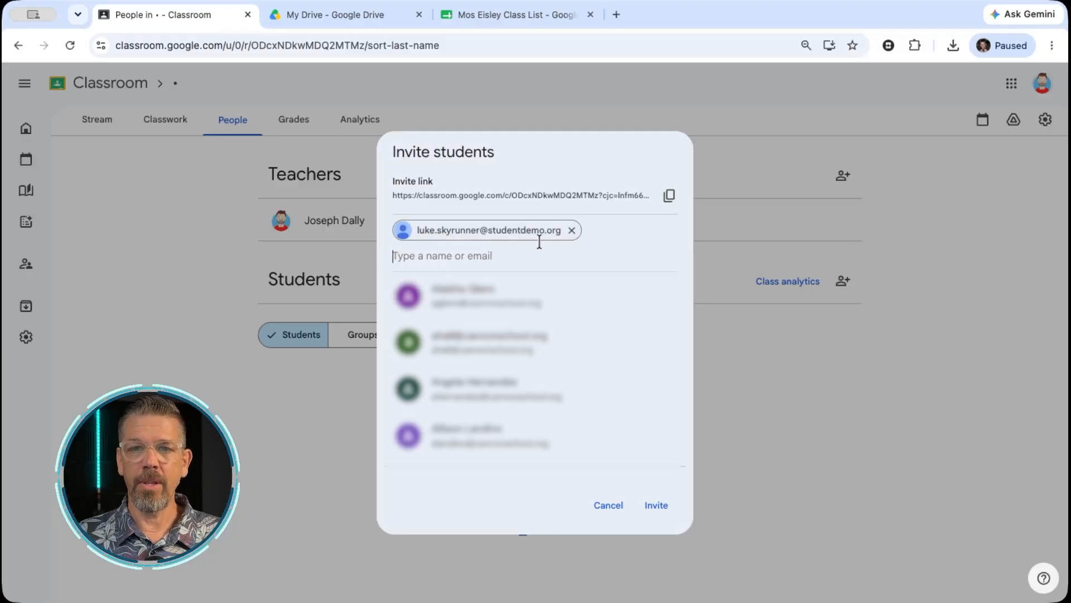
pyautogui.click(658, 499)
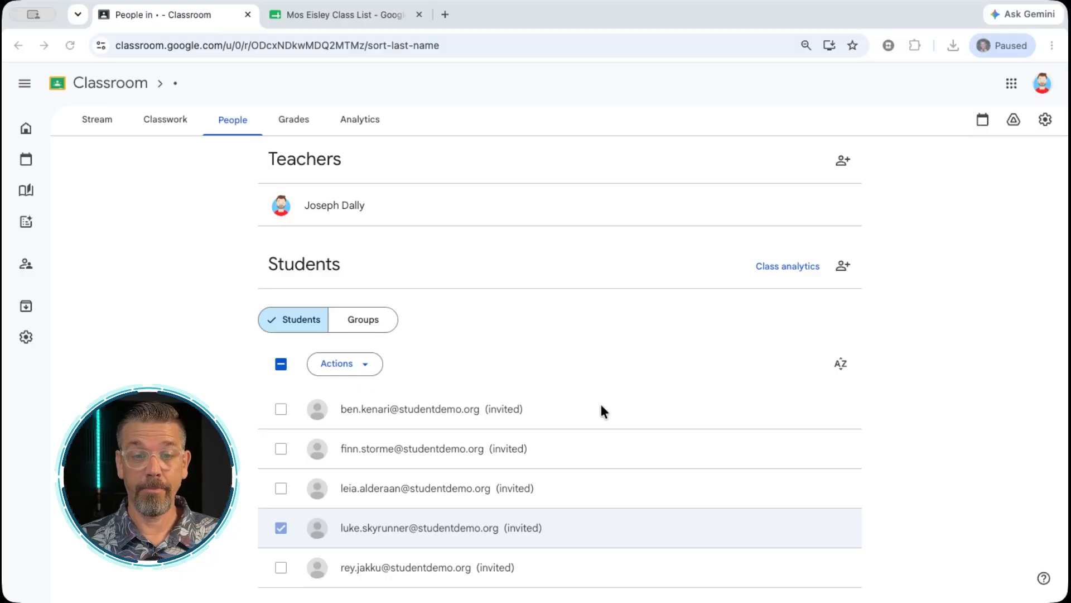
# Invite a co-teacher to the class by pasting the teacher's e-mail address and sending the invitation
pyautogui.scroll(1, 601, 402)
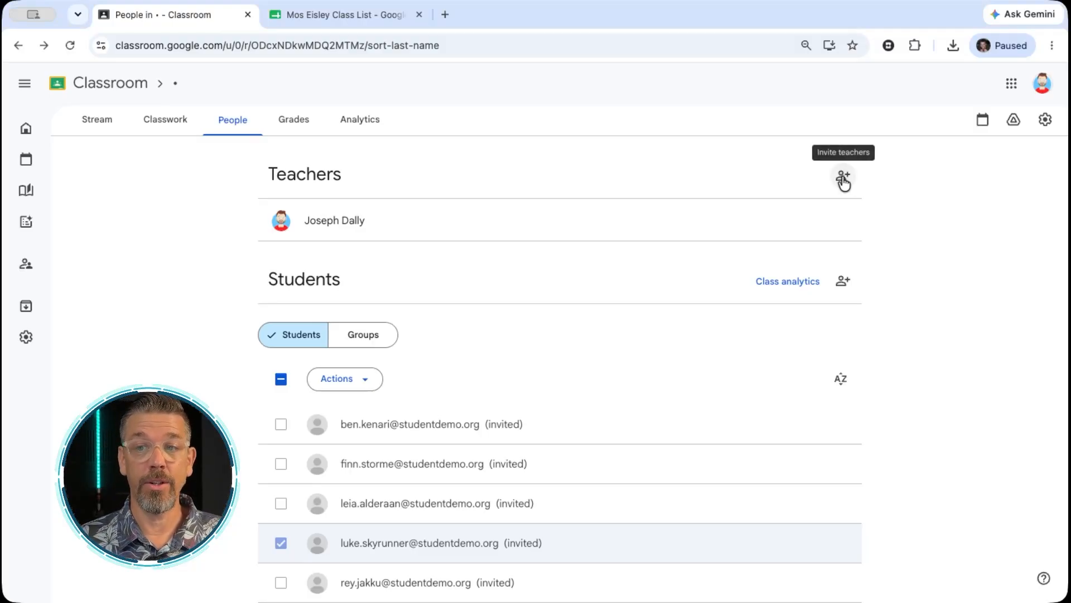
pyautogui.click(842, 176)
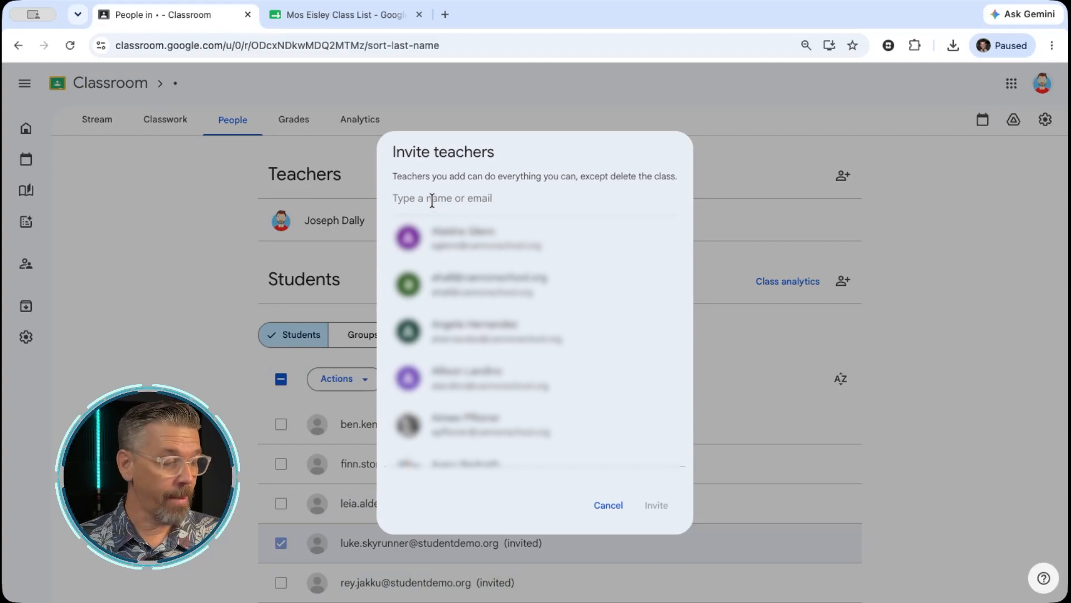
pyautogui.hotkey('ctrl', 'v')
pyautogui.click(656, 505)
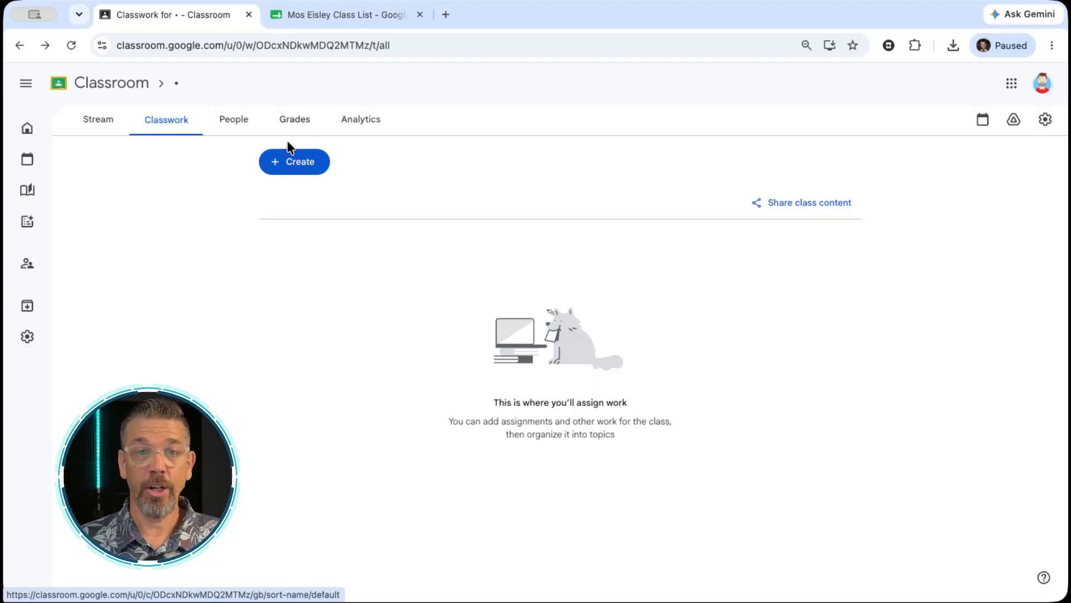
# Add a classwork topic named "math" to the class
pyautogui.click(300, 168)
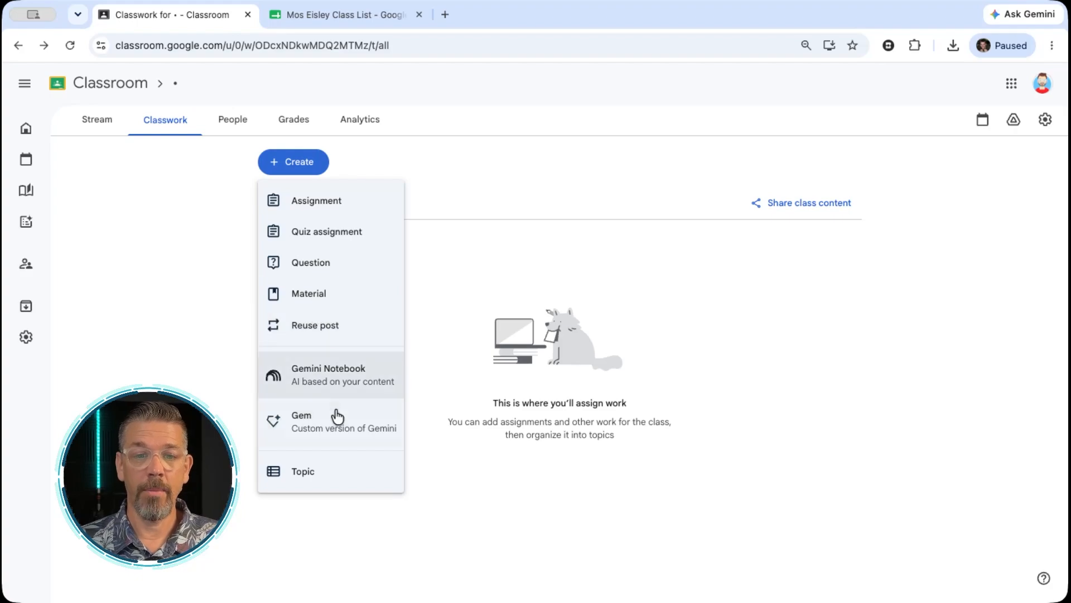
pyautogui.click(317, 473)
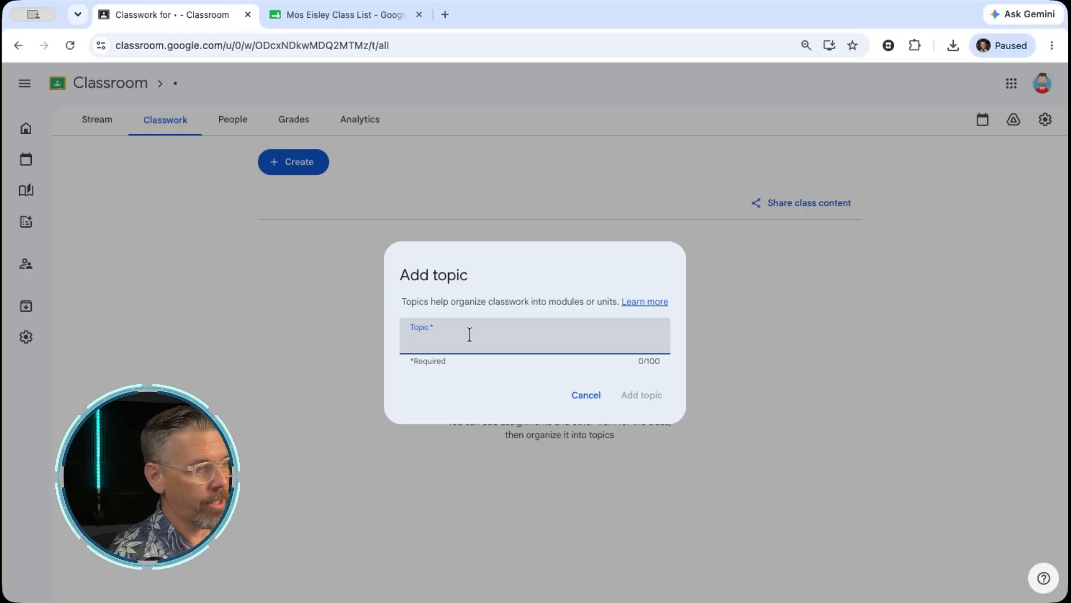
pyautogui.write('math')
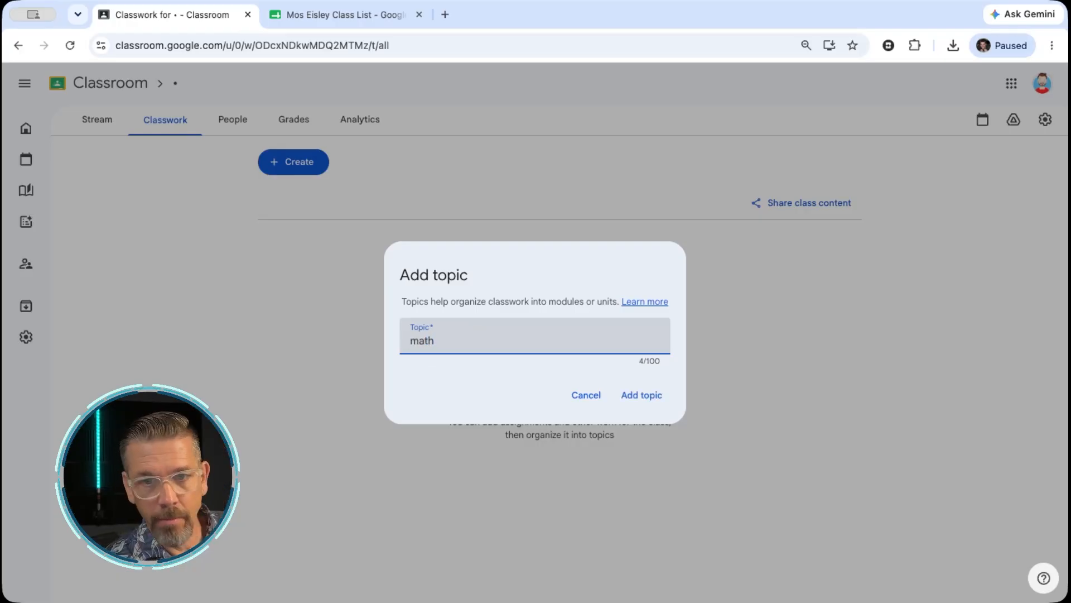
pyautogui.press('Return')
# Add a second classwork topic named "Reading"
pyautogui.click(331, 168)
pyautogui.click(305, 473)
pyautogui.write('Reading')
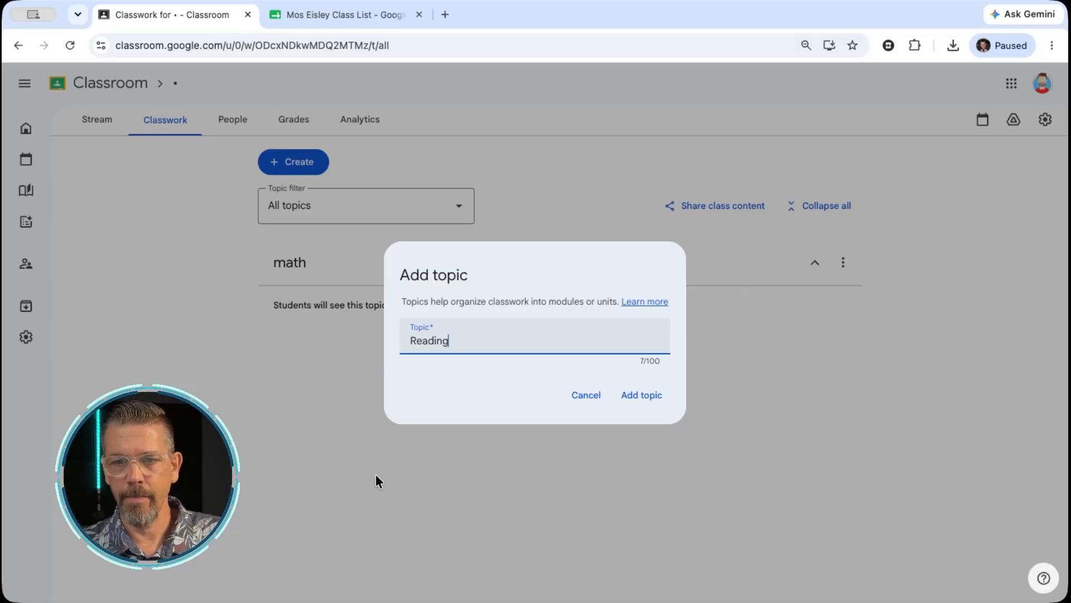
pyautogui.click(642, 394)
# Add a third classwork topic named "Social Studies"
pyautogui.click(294, 162)
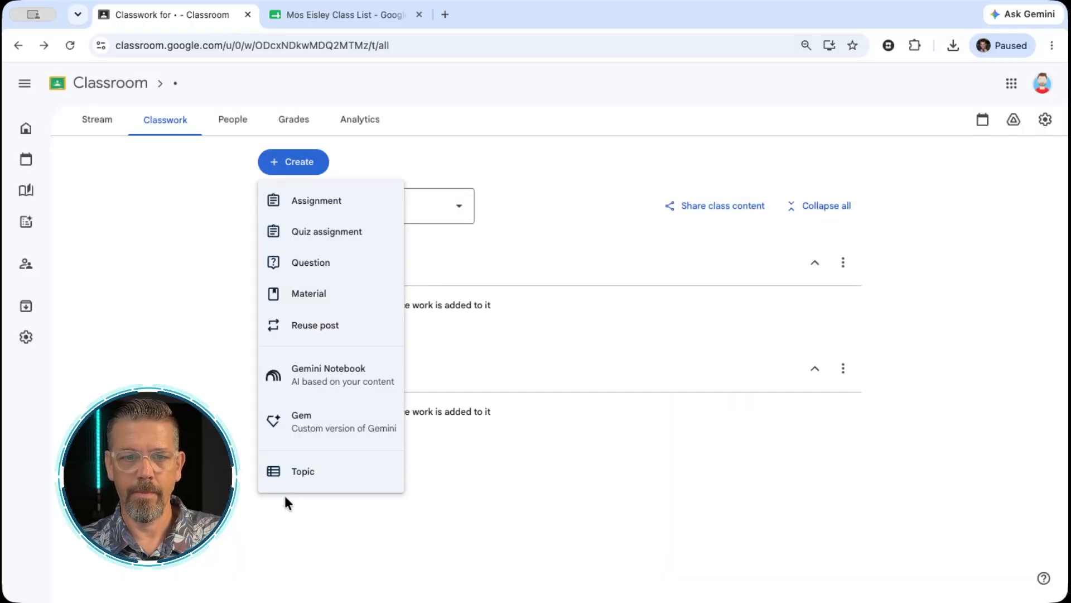
pyautogui.click(307, 471)
pyautogui.write('Social Studies')
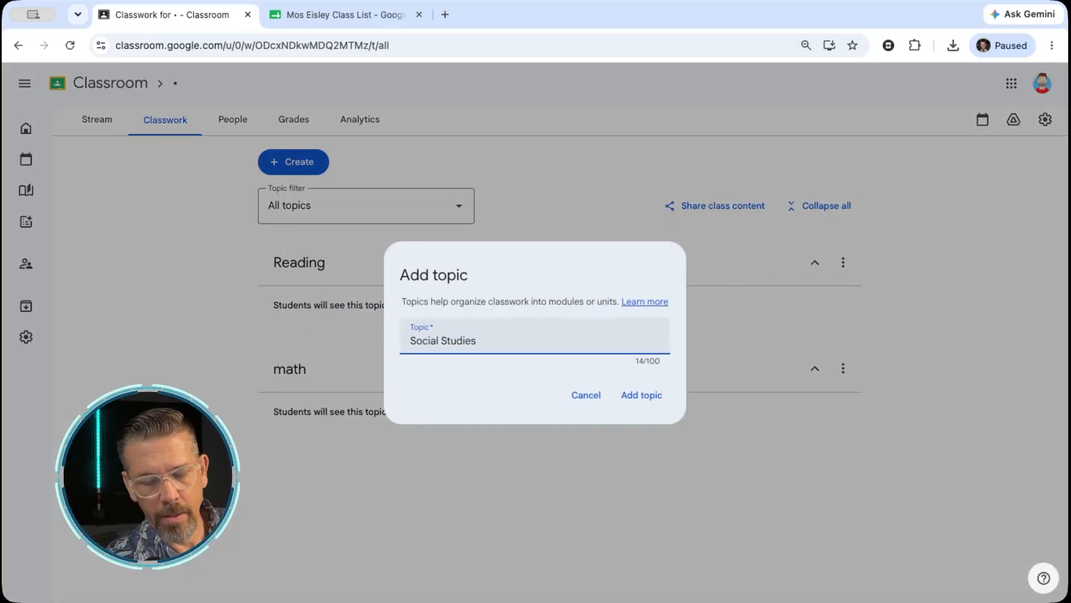
pyautogui.press('Return')
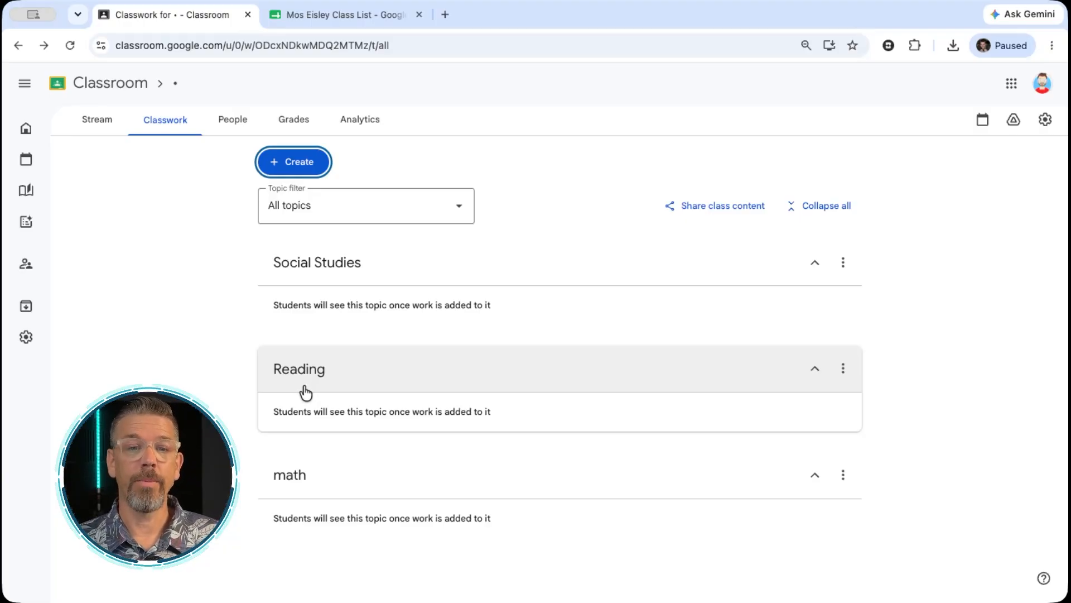
# Start a new untitled classwork assignment and set its topic to Reading
pyautogui.click(318, 162)
pyautogui.click(317, 205)
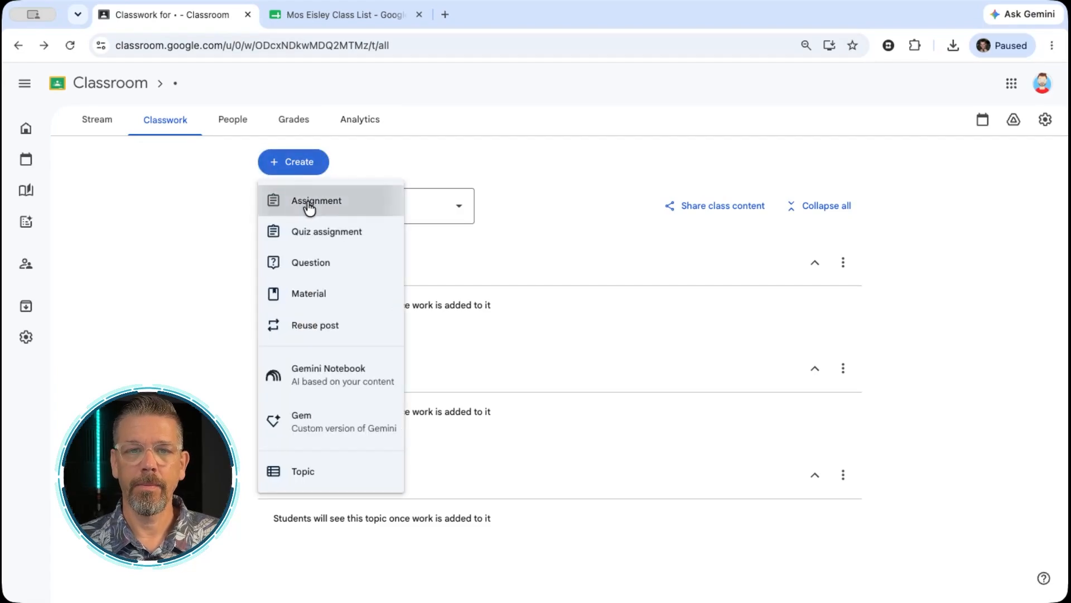
pyautogui.click(916, 341)
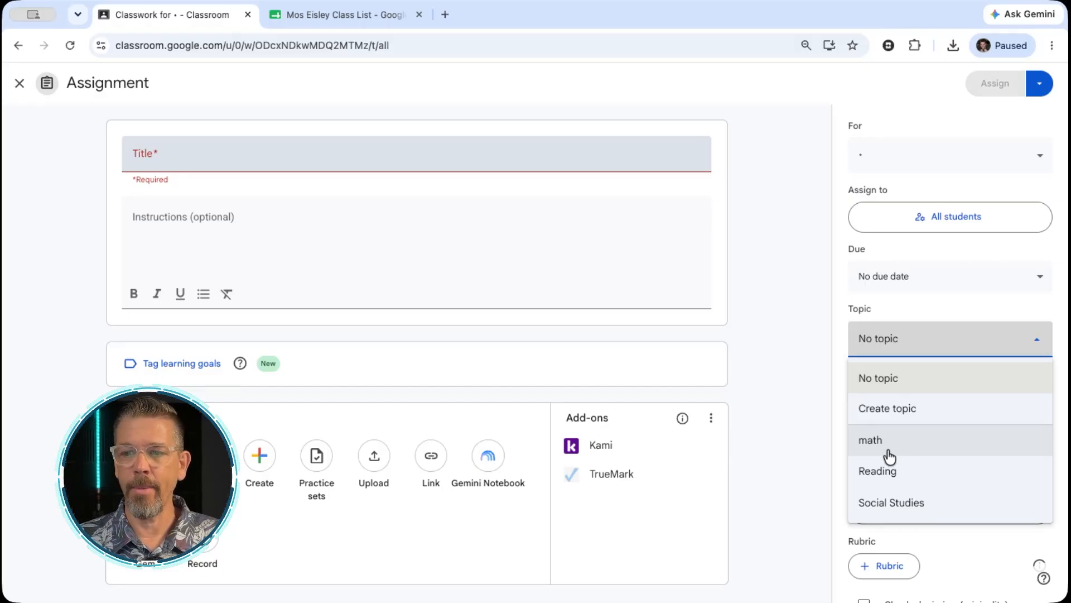
pyautogui.click(897, 473)
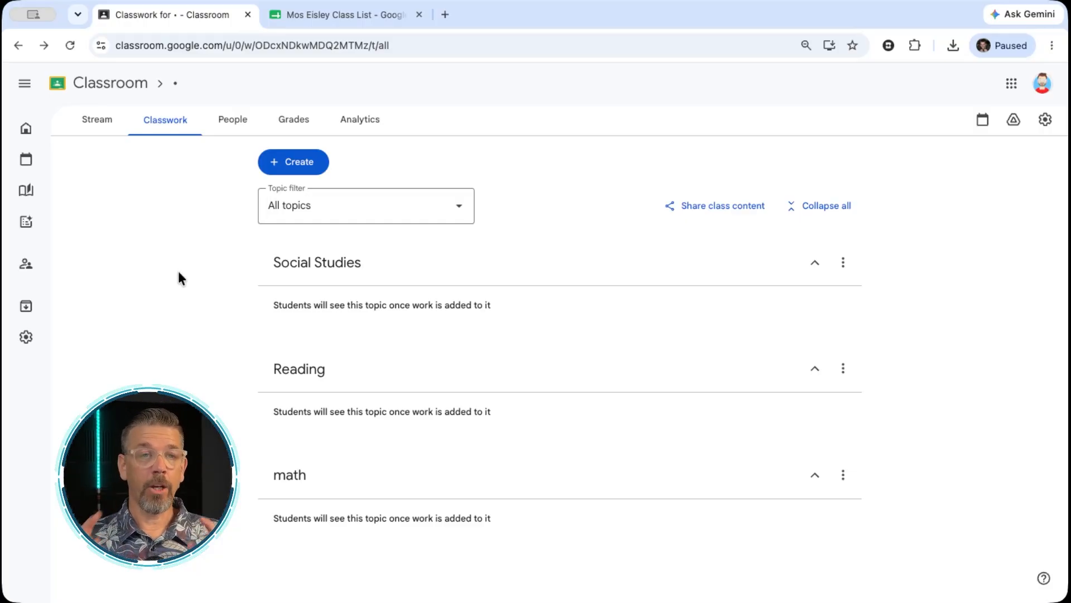
# Post the stream announcement "Welcome to our class. I'm excited for a great school year. Check back here for assignments, announcements, and important information."
pyautogui.click(106, 124)
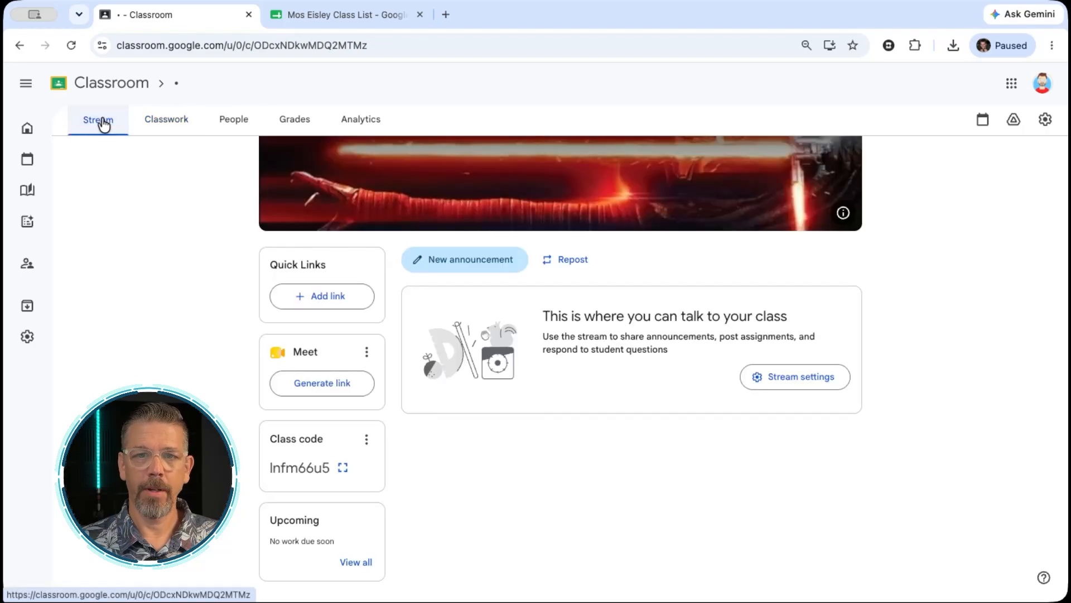
pyautogui.click(468, 267)
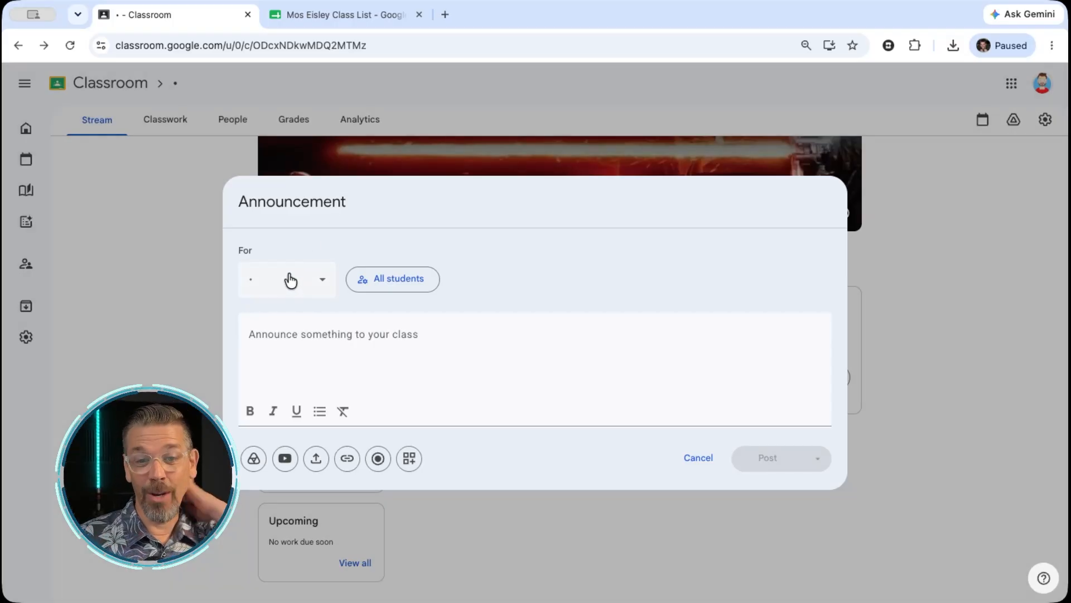
pyautogui.click(294, 327)
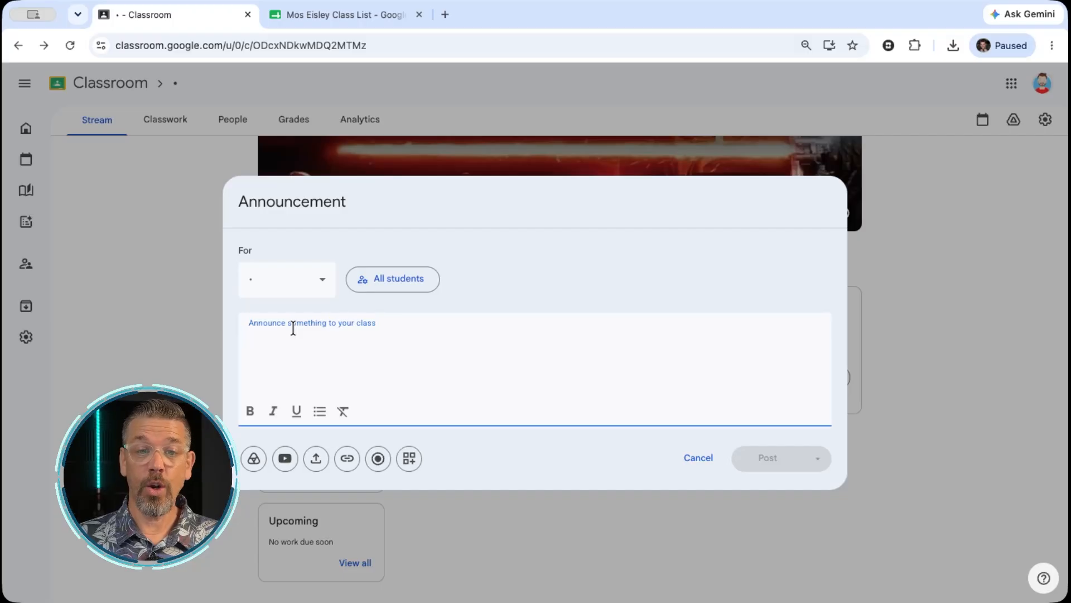
pyautogui.write('Welcome to our class. I’m excited for a great school year. Check back here for assignments, announcements, and important information.')
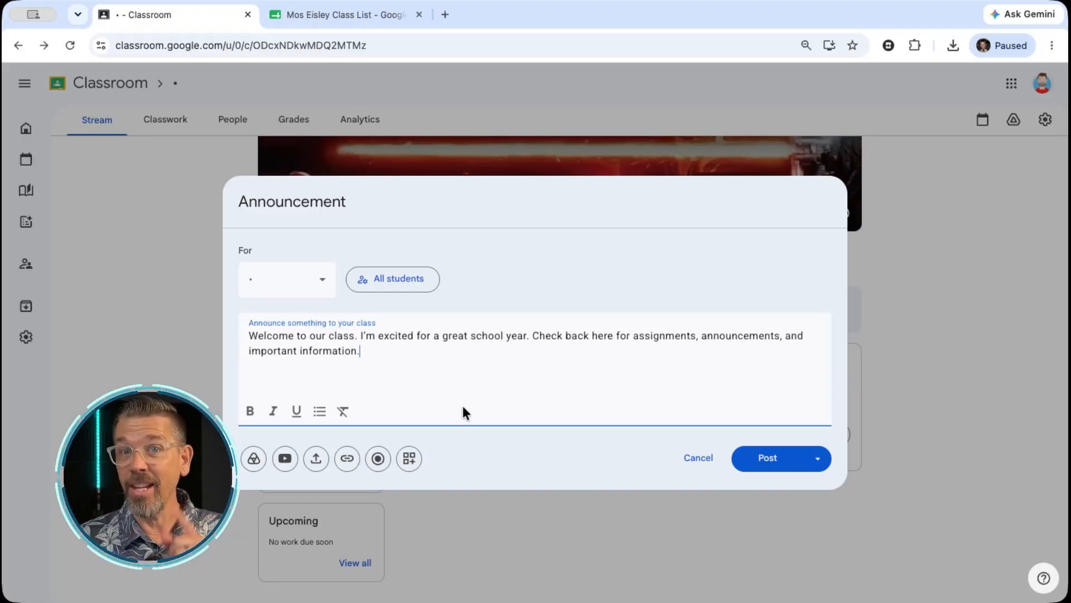
pyautogui.click(781, 460)
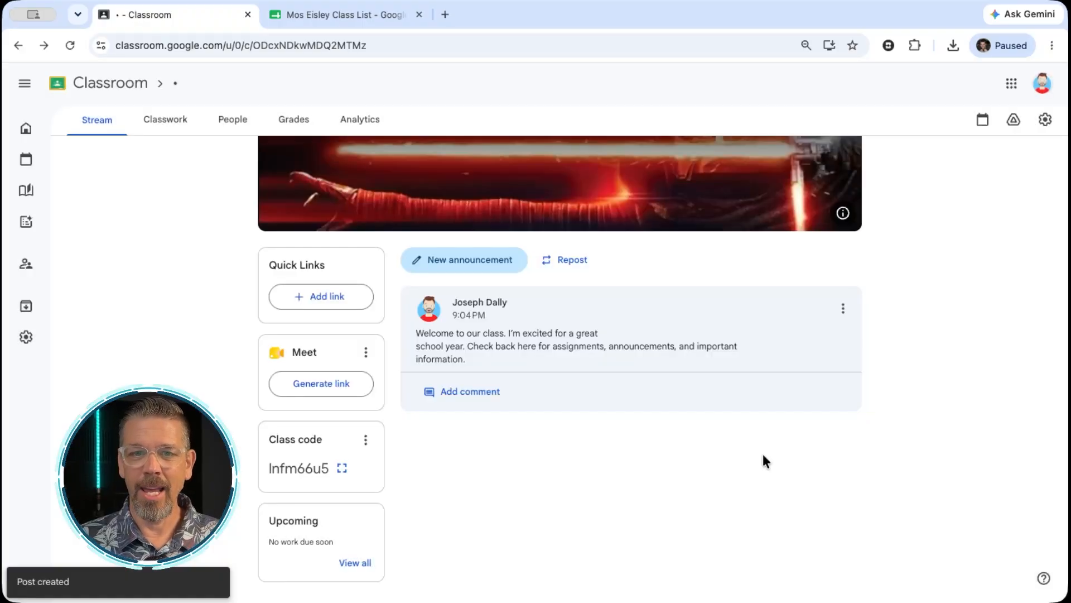